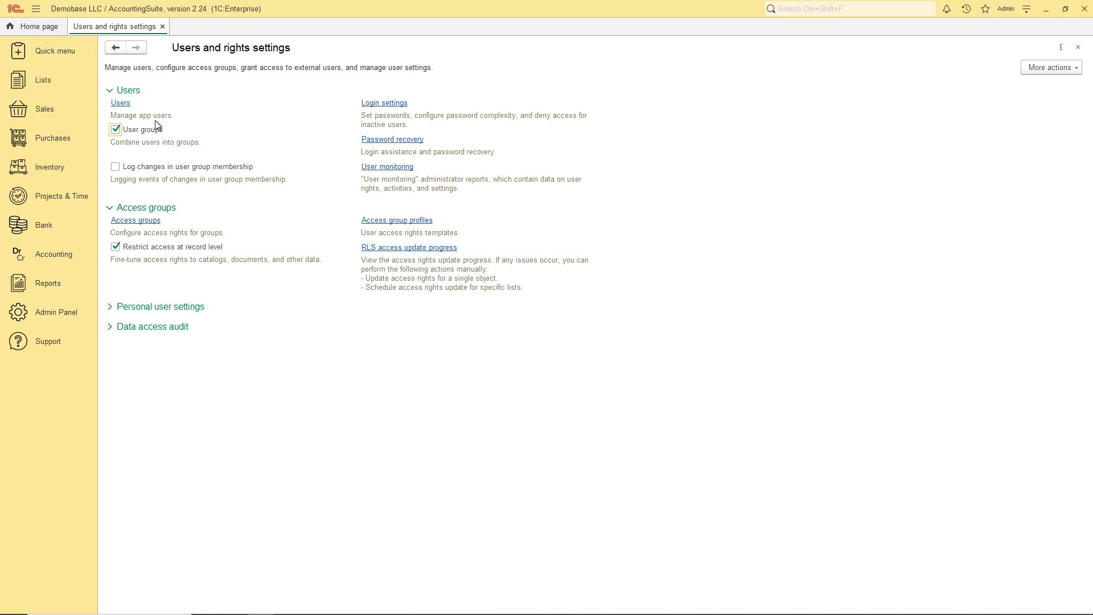
Browse the Auditors, Office employees, Remote employees and Test groups, then check several users' contact details.
click(120, 103)
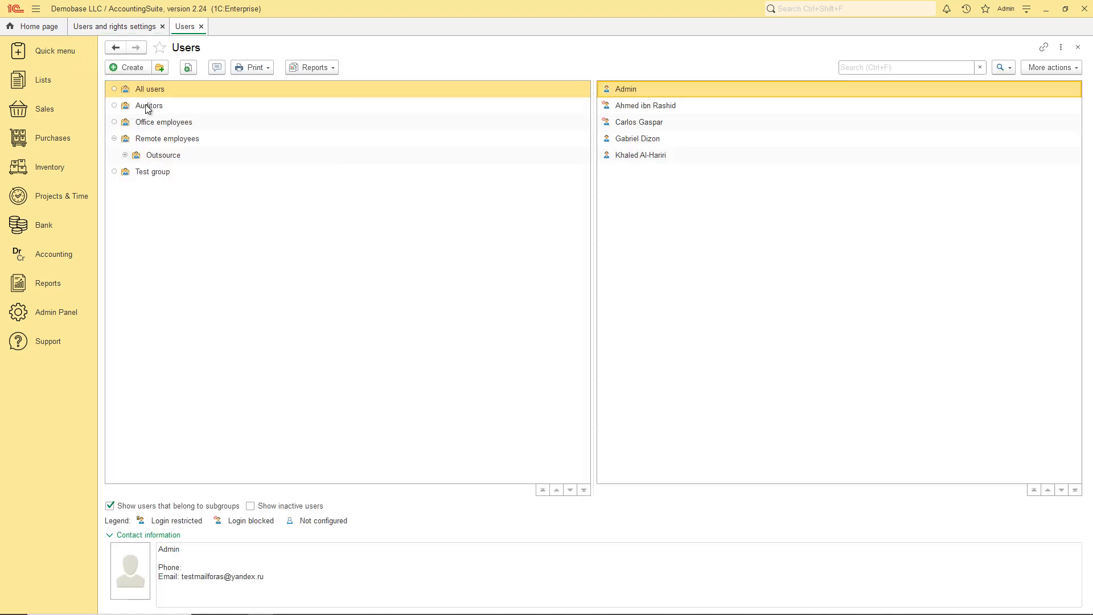
click(147, 106)
click(150, 121)
click(151, 139)
click(151, 172)
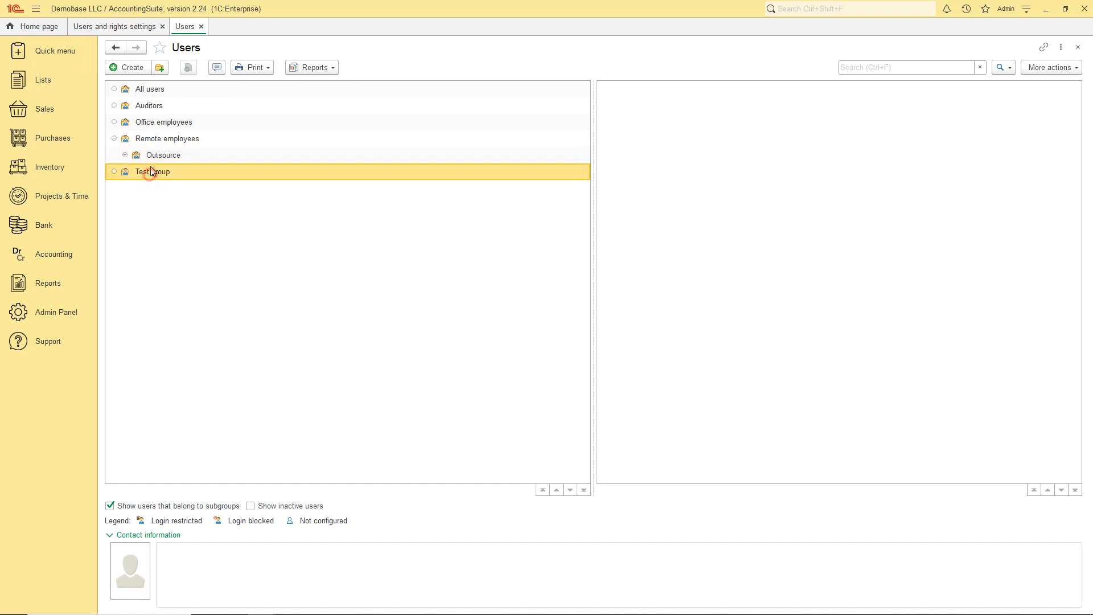
click(169, 91)
click(625, 105)
click(624, 121)
click(632, 138)
click(634, 154)
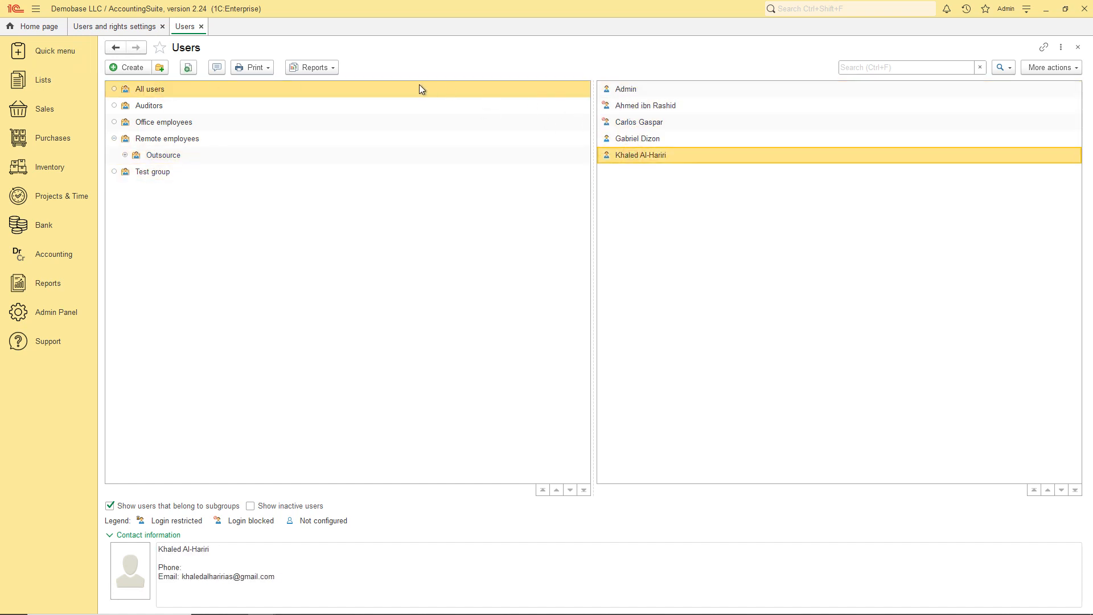
Create the user group 'Group for video' and save it.
click(160, 69)
text(Group for video)
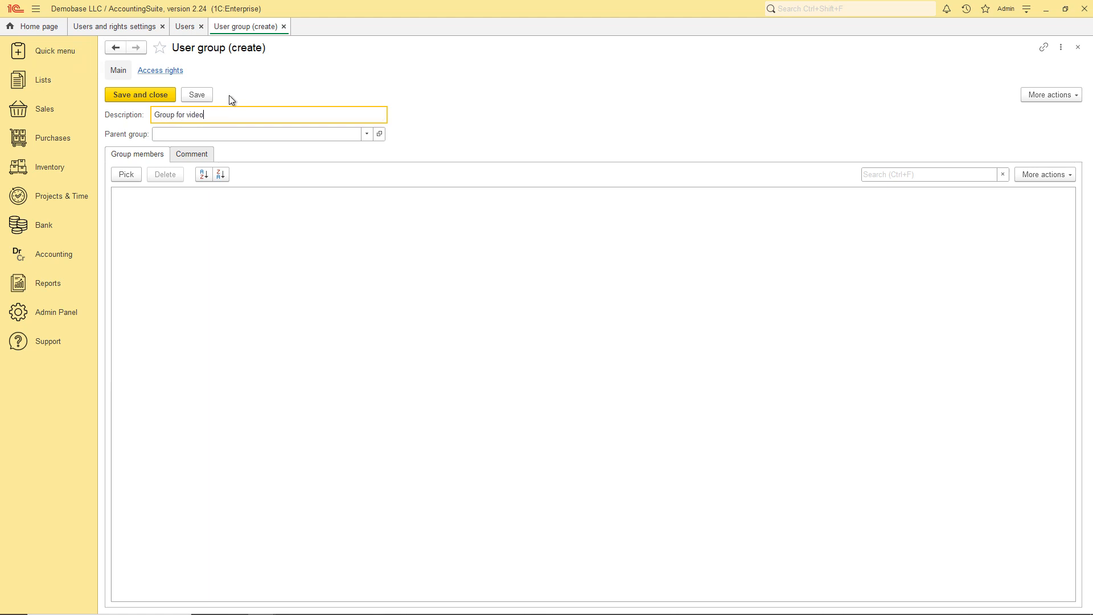
click(156, 94)
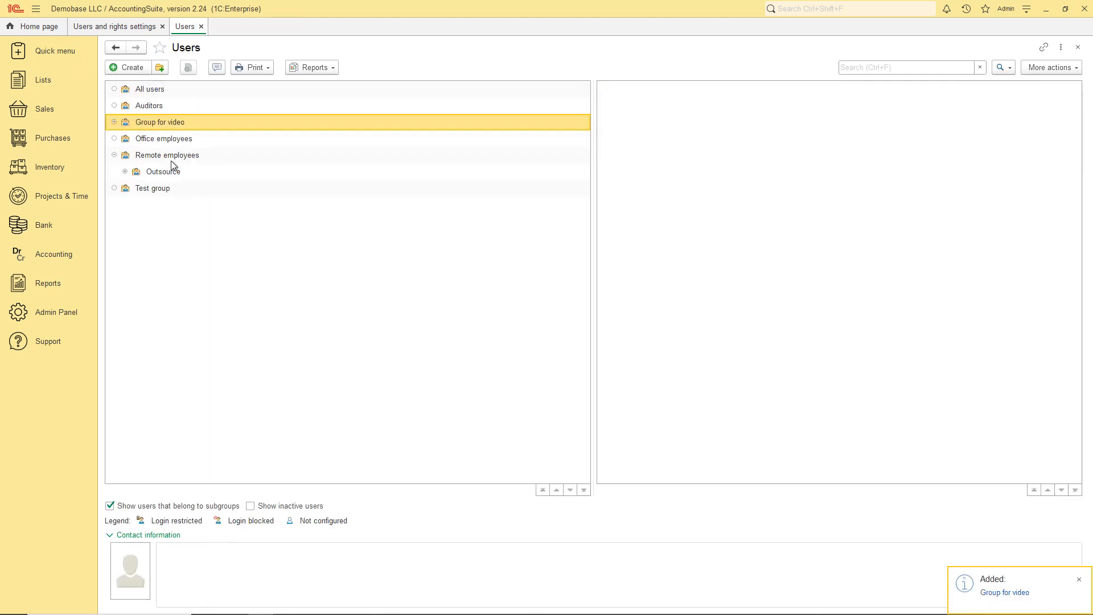
Create a new user with their full name, e-mail address and phone number, keeping login allowed.
click(132, 70)
click(181, 213)
click(190, 230)
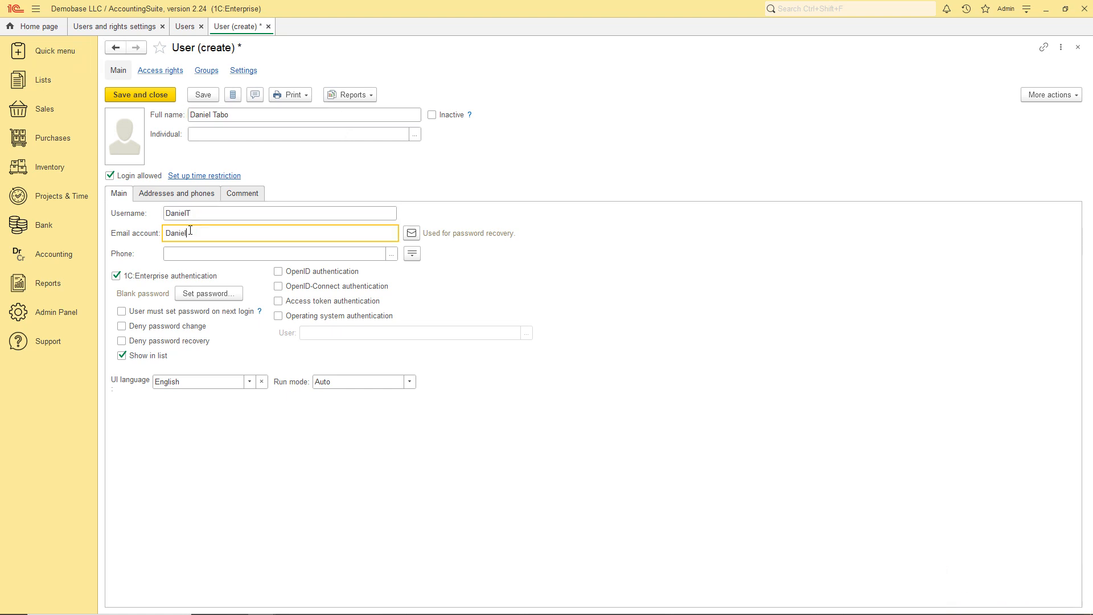
click(195, 254)
text(+1235578)
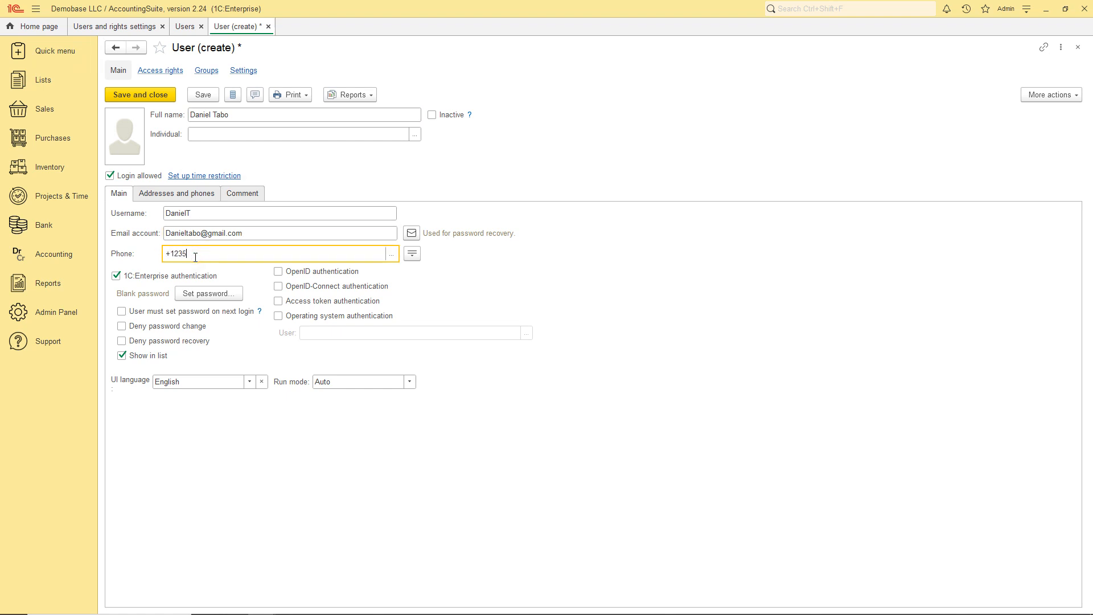
click(111, 175)
click(111, 175)
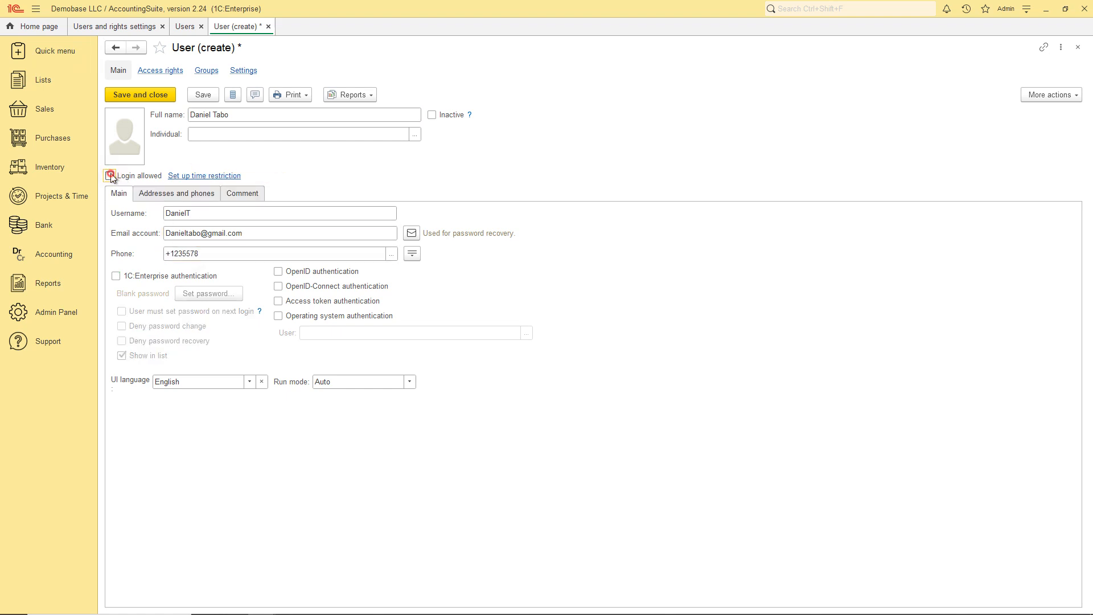
Keep the common-settings login time restriction for the new user.
click(181, 176)
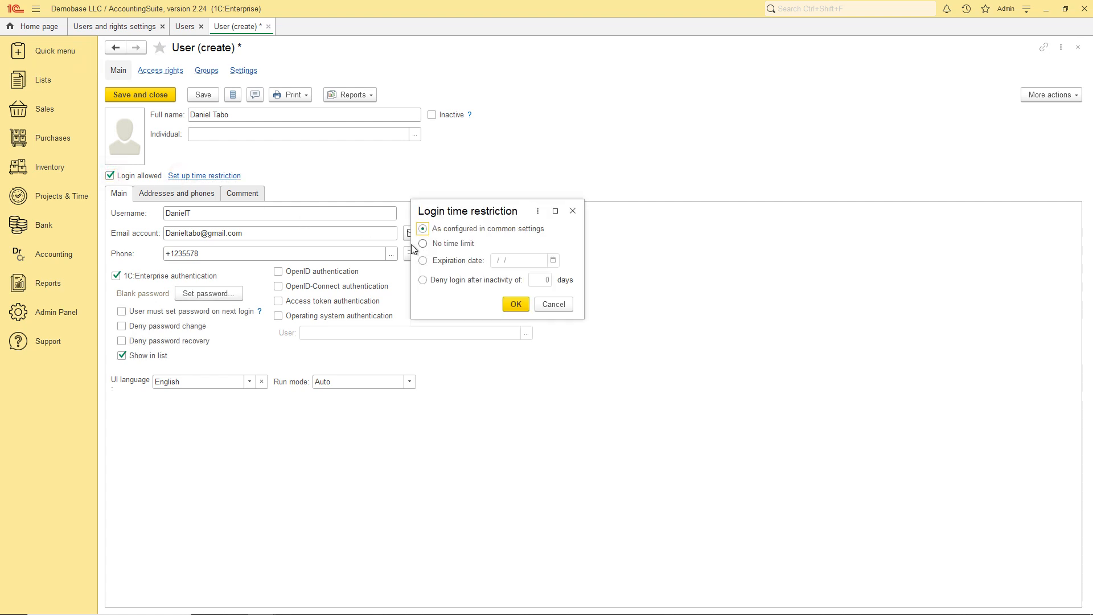
click(424, 261)
click(422, 280)
click(422, 228)
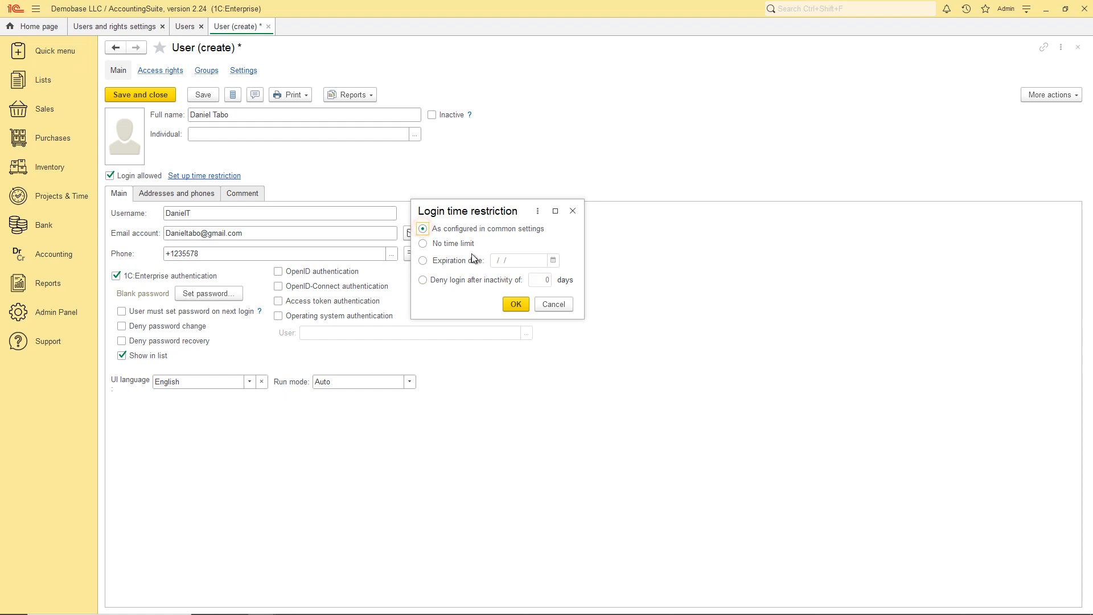
click(520, 305)
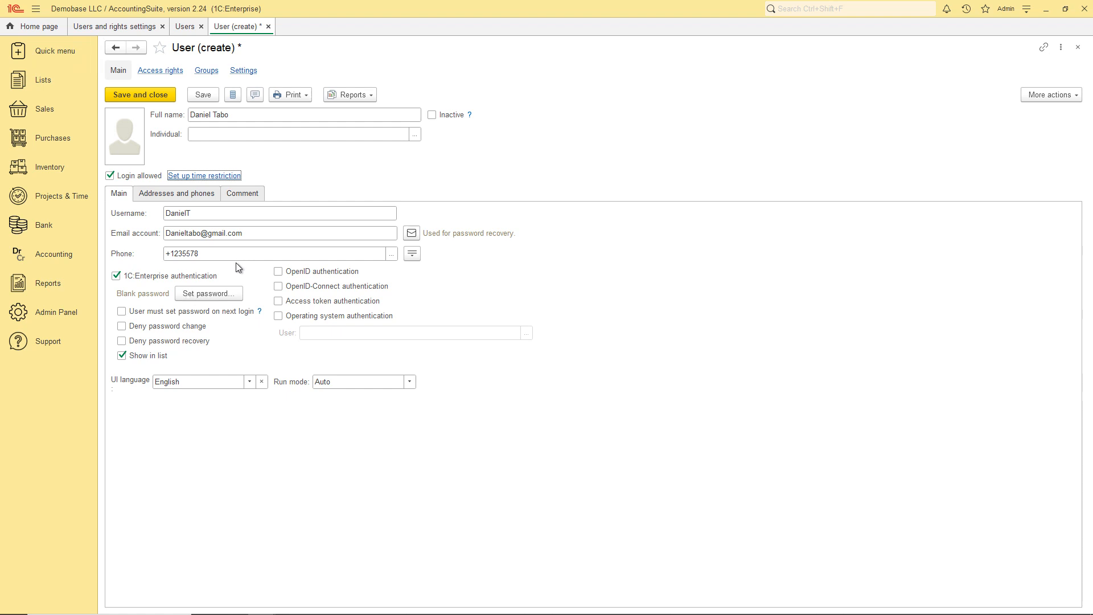
Require a password change at next login, set the user's password twice, and save the user.
click(122, 311)
click(211, 293)
text(1234)
click(499, 305)
text(1234)
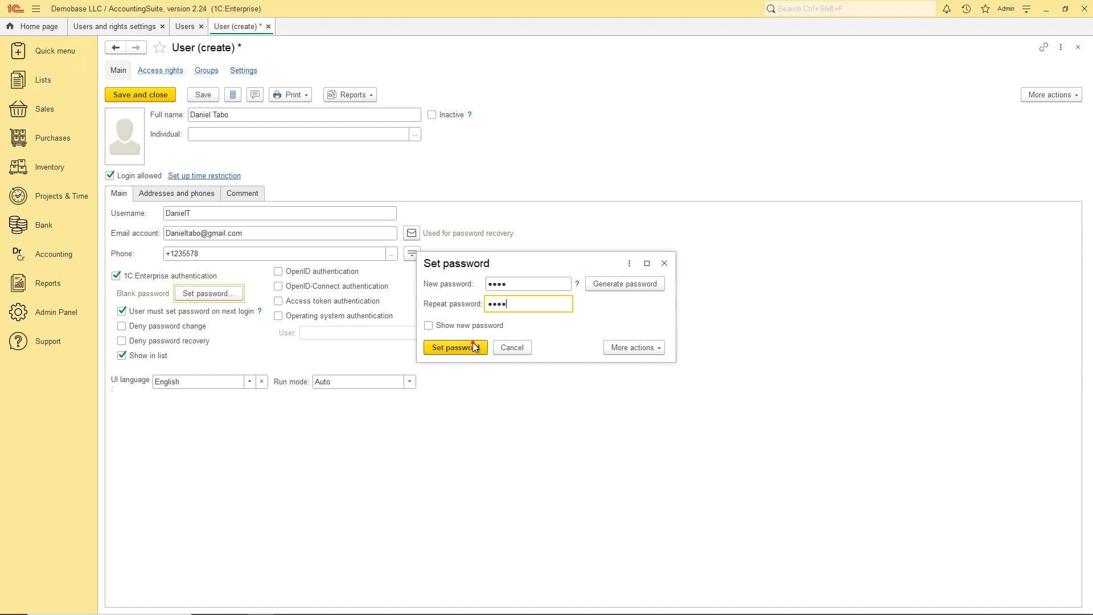
click(475, 348)
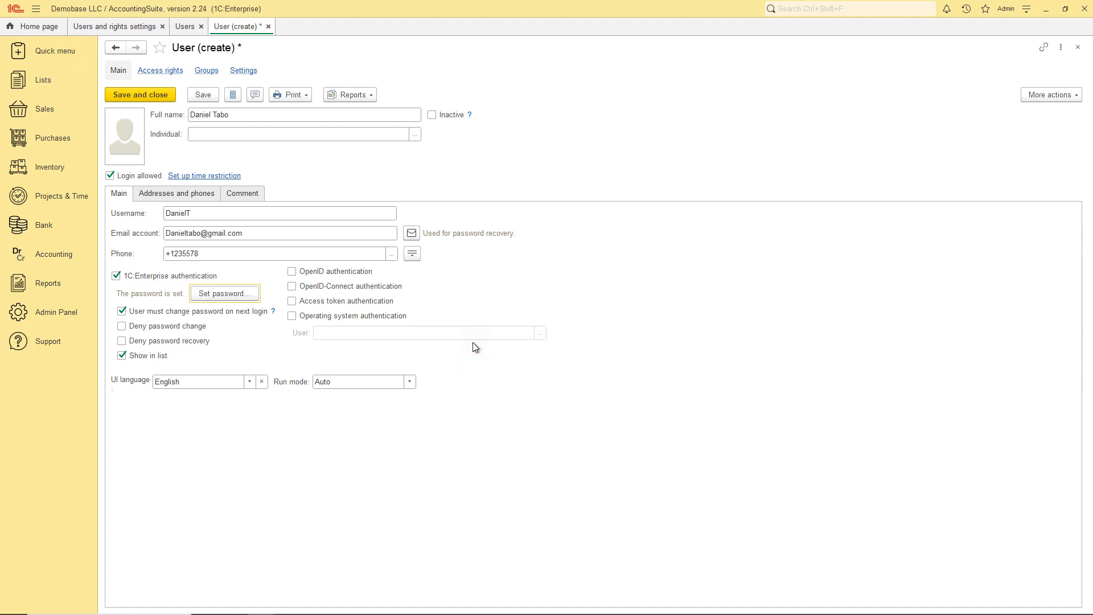
click(159, 97)
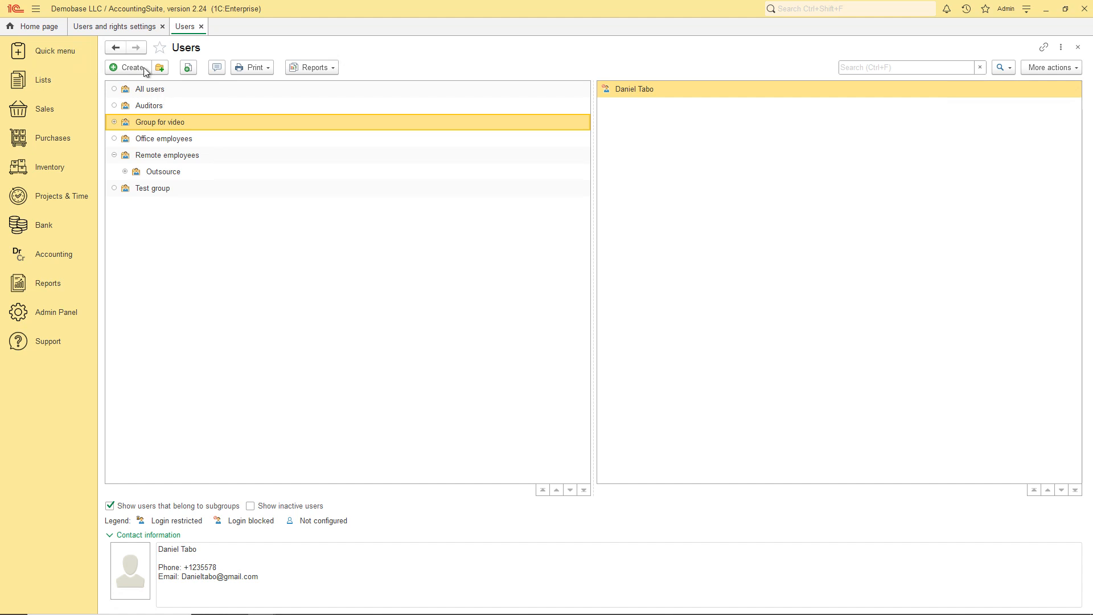
Review the login settings from Users and rights settings, closing them unchanged.
click(114, 27)
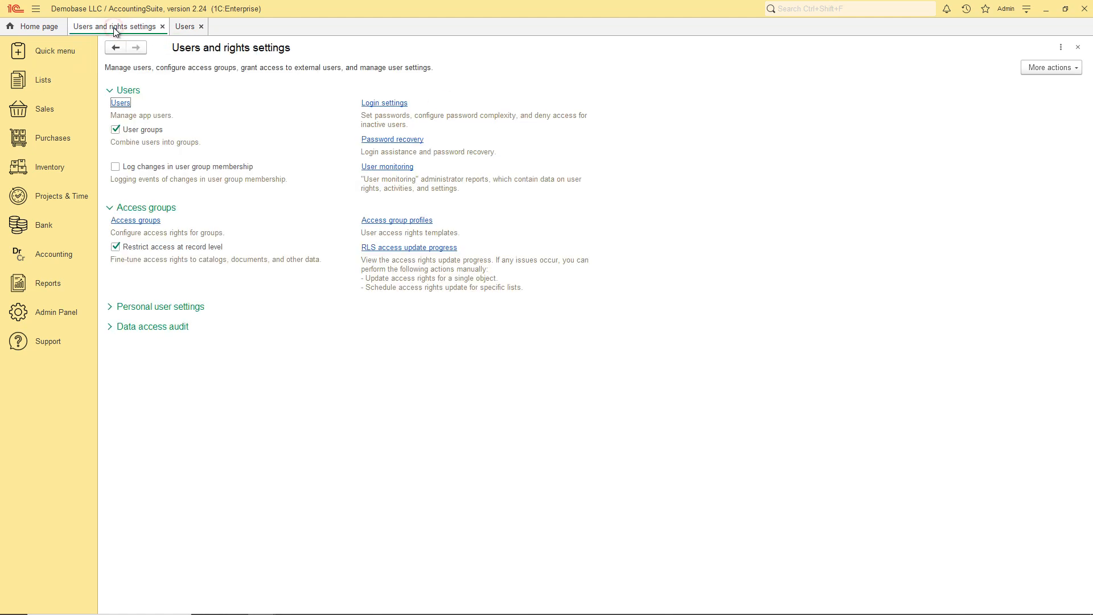
click(372, 105)
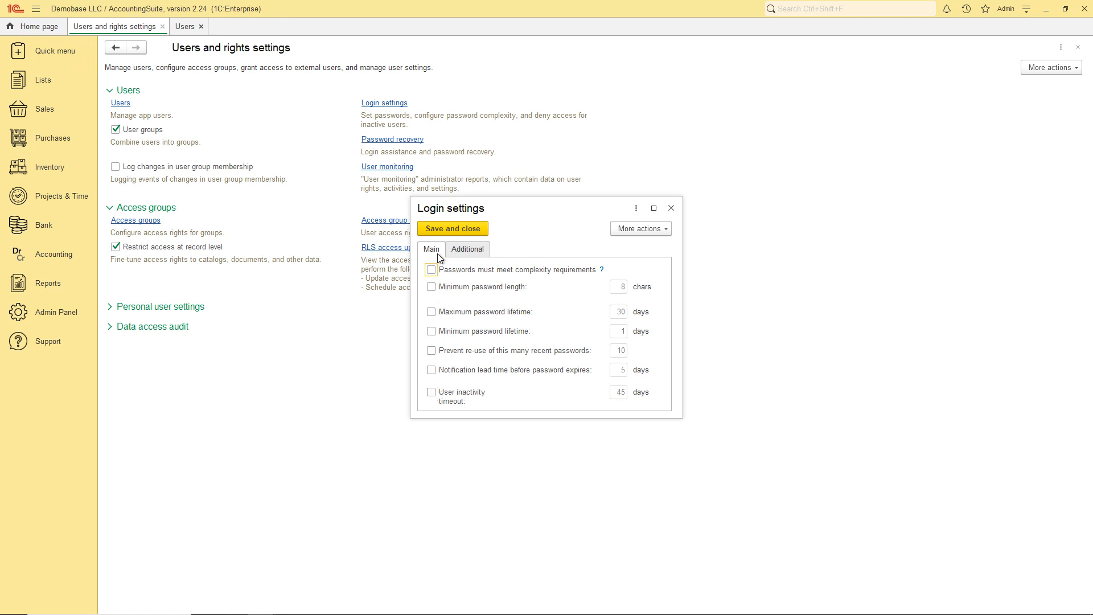
click(450, 229)
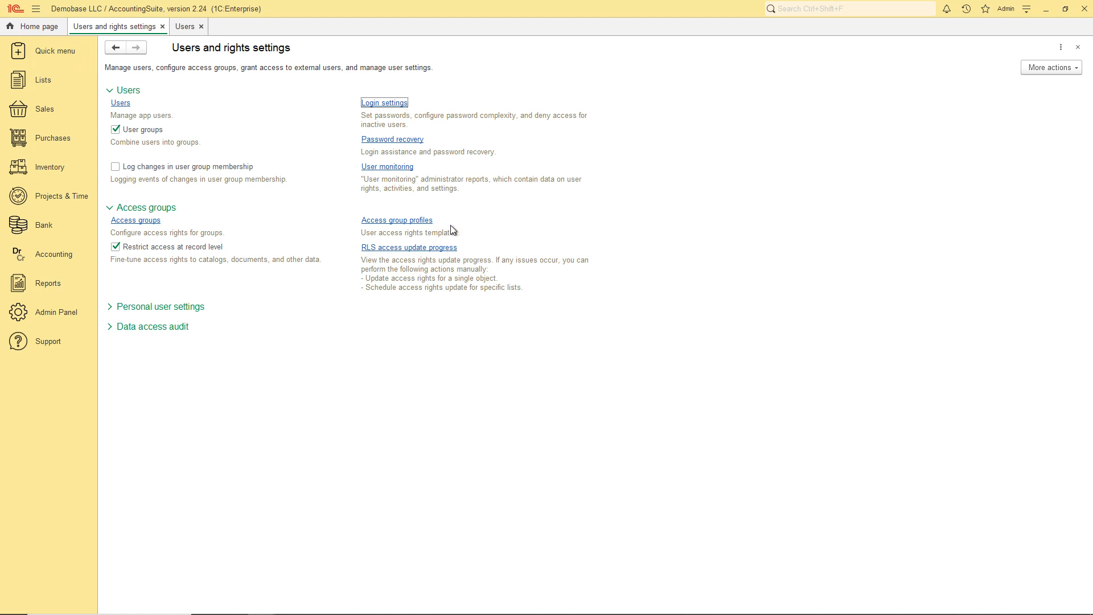
Set password recovery to e-mail sent from the Support account and save it.
click(420, 139)
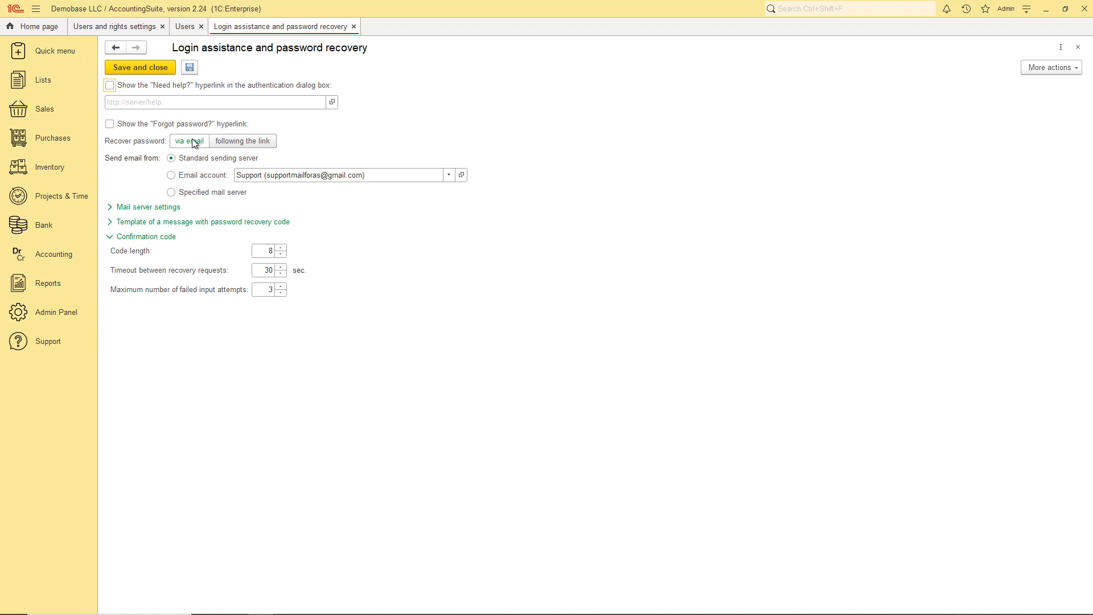
click(226, 138)
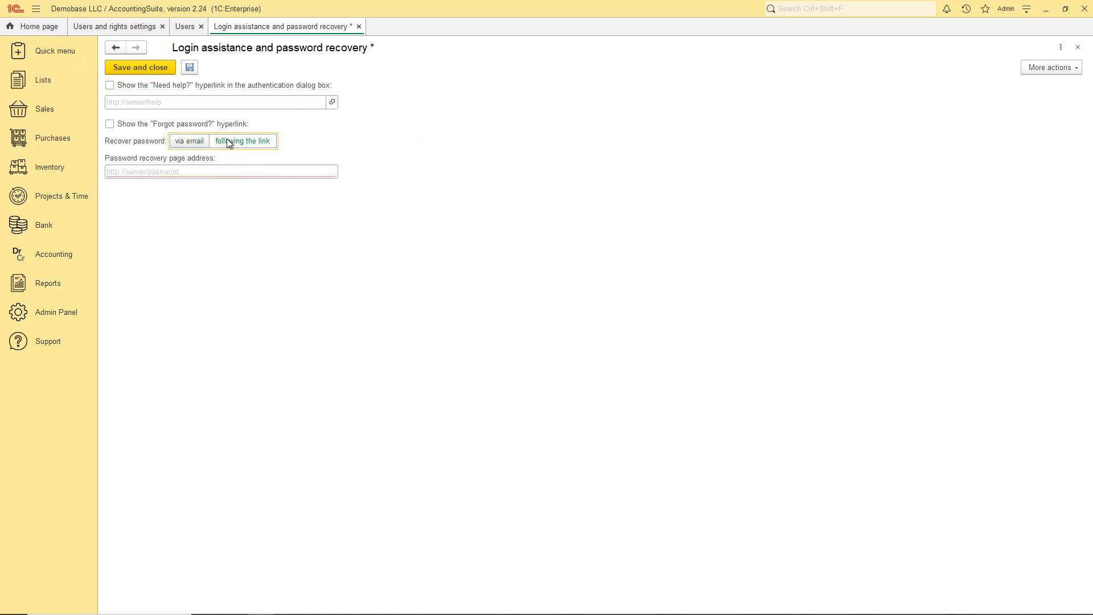
click(197, 142)
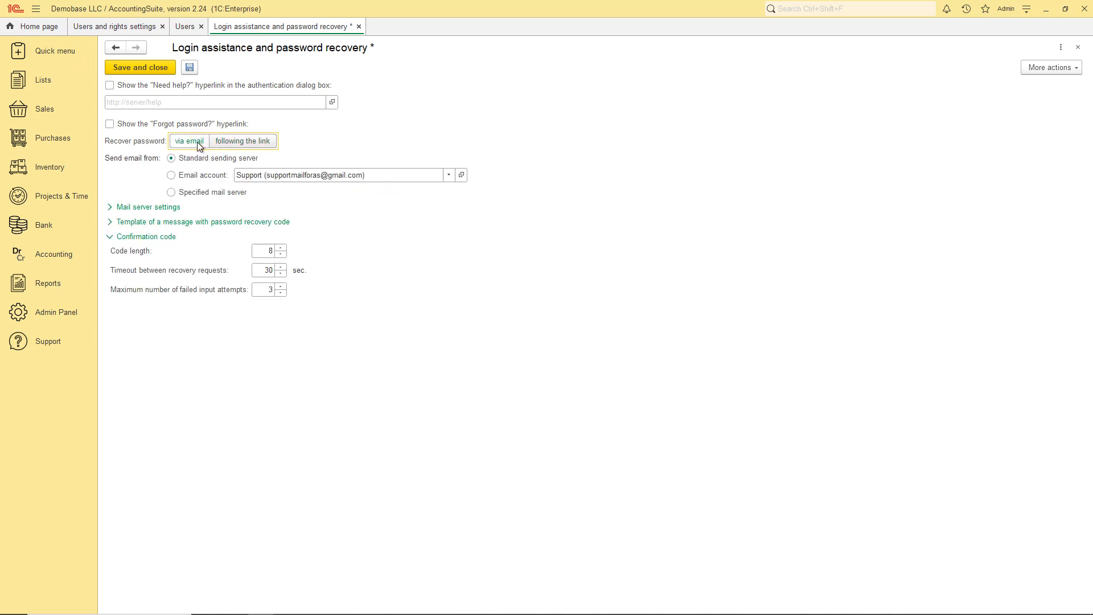
click(172, 175)
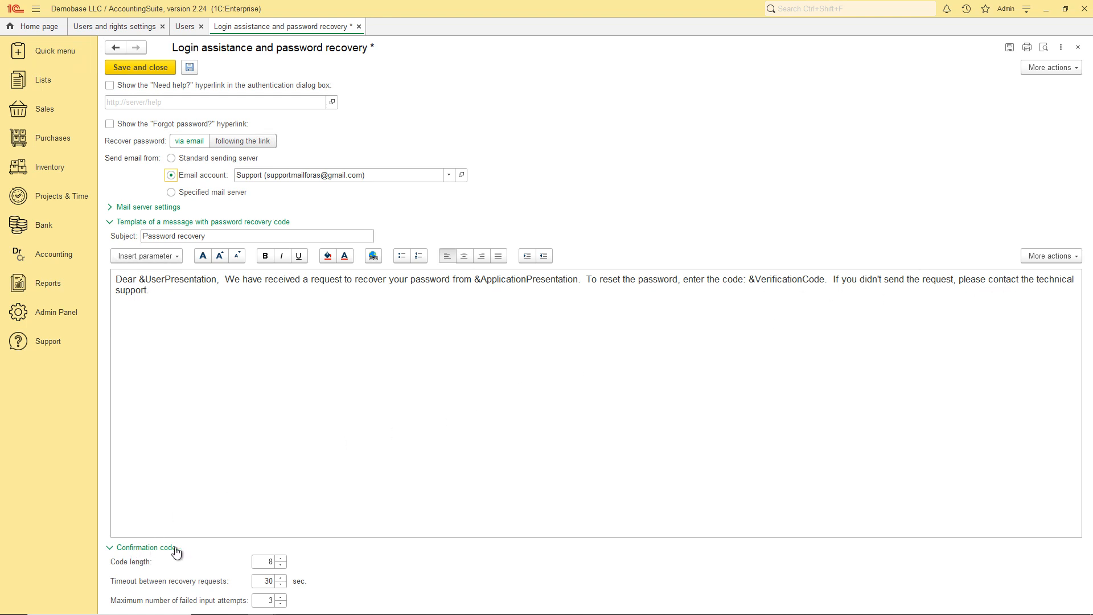
click(144, 68)
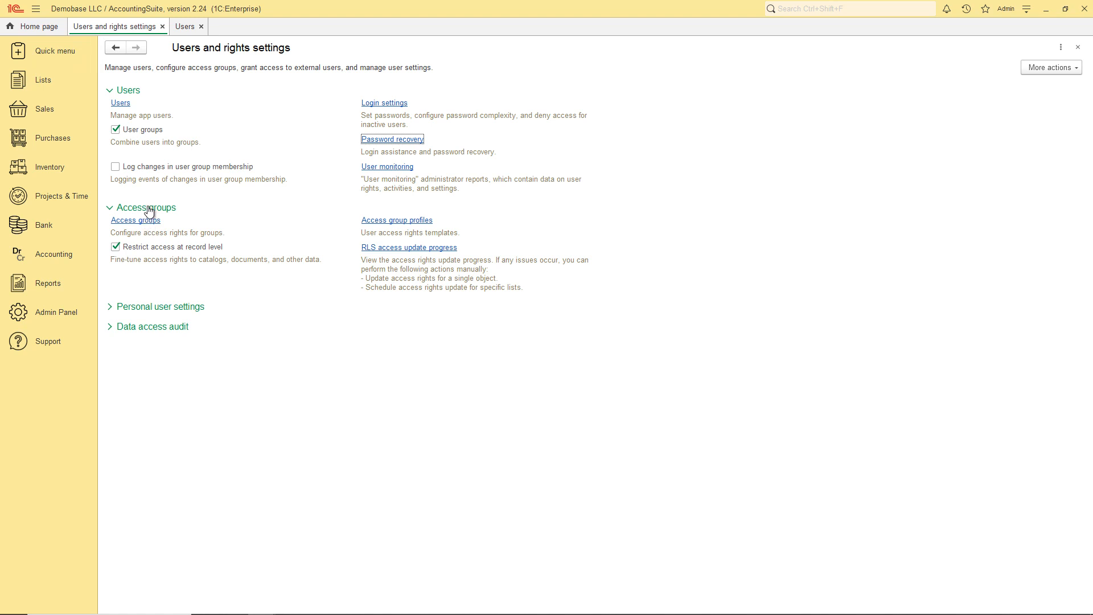
click(128, 224)
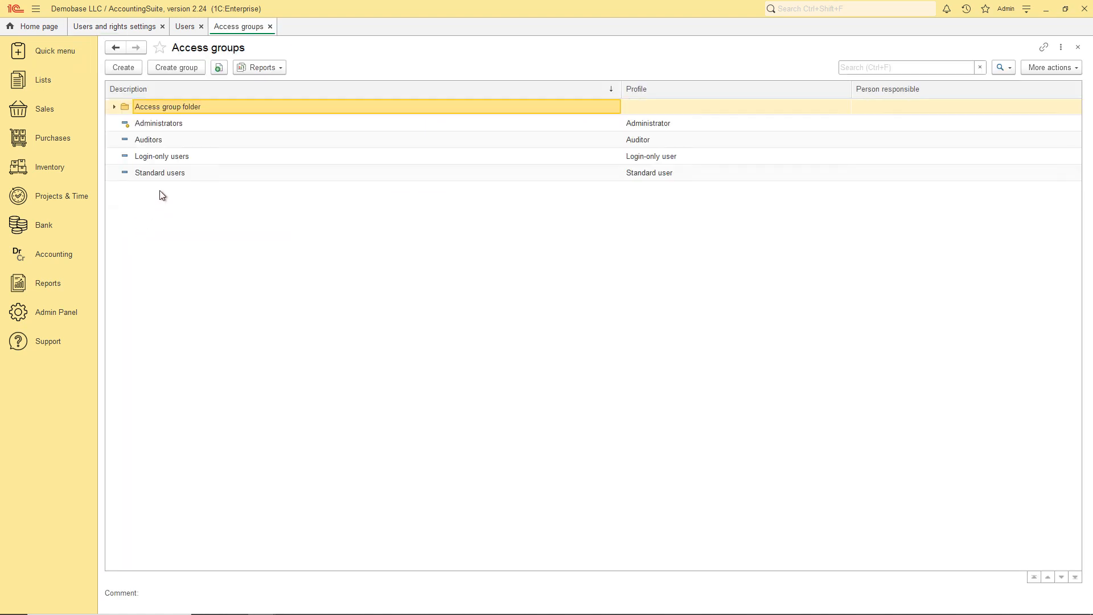
click(171, 125)
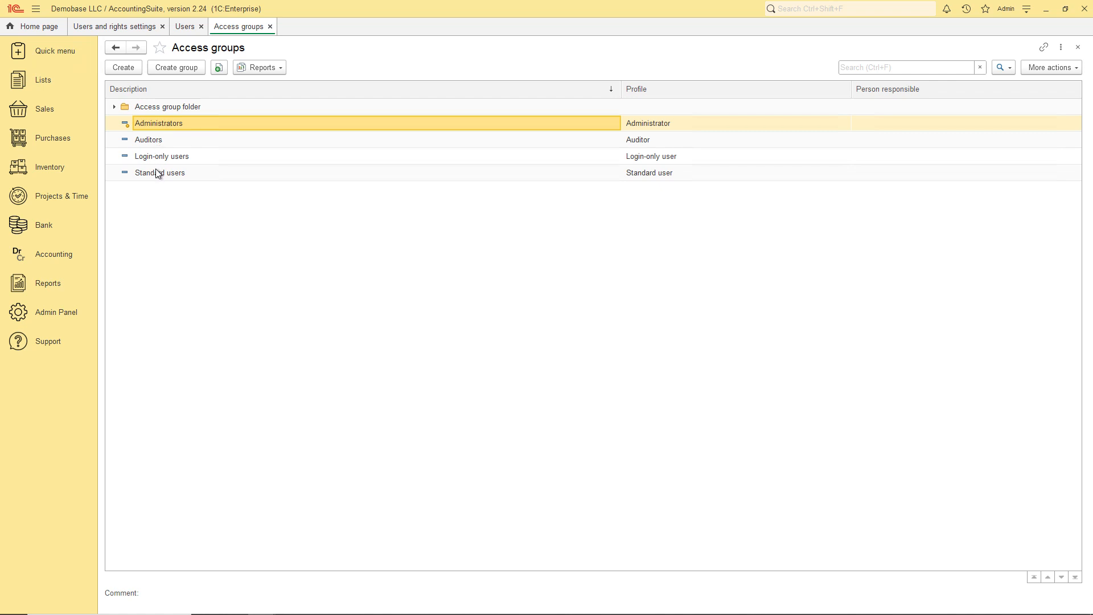
click(155, 169)
click(149, 141)
click(151, 157)
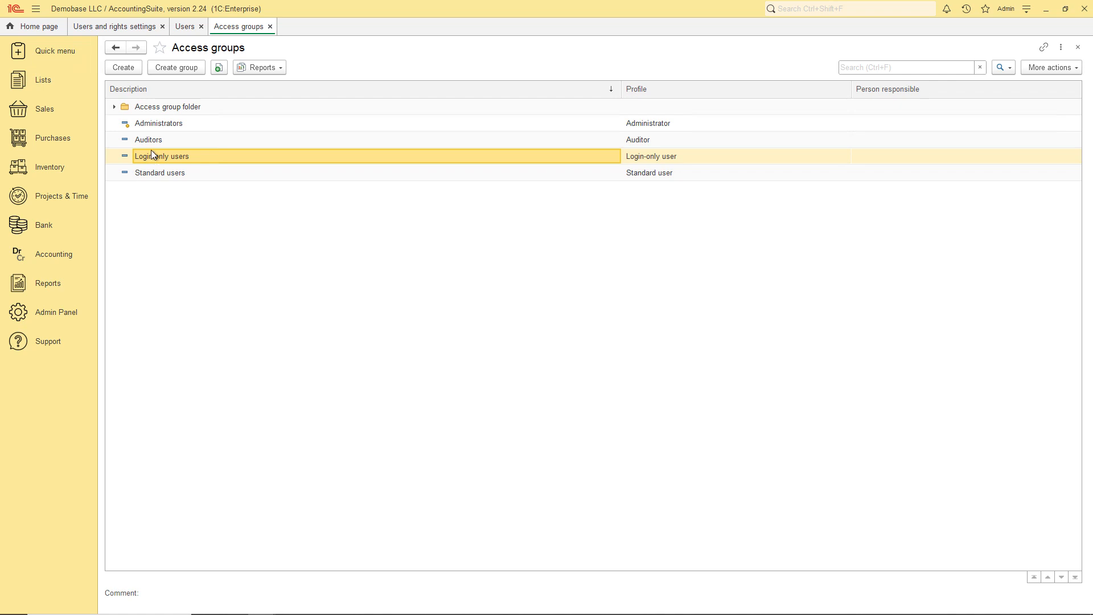
click(164, 124)
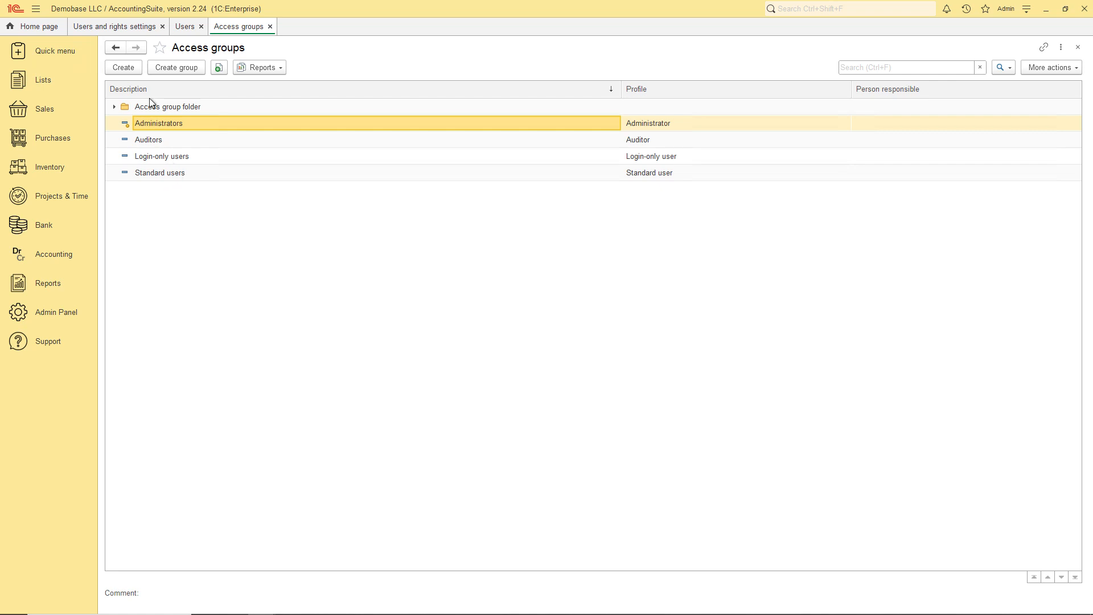
click(138, 32)
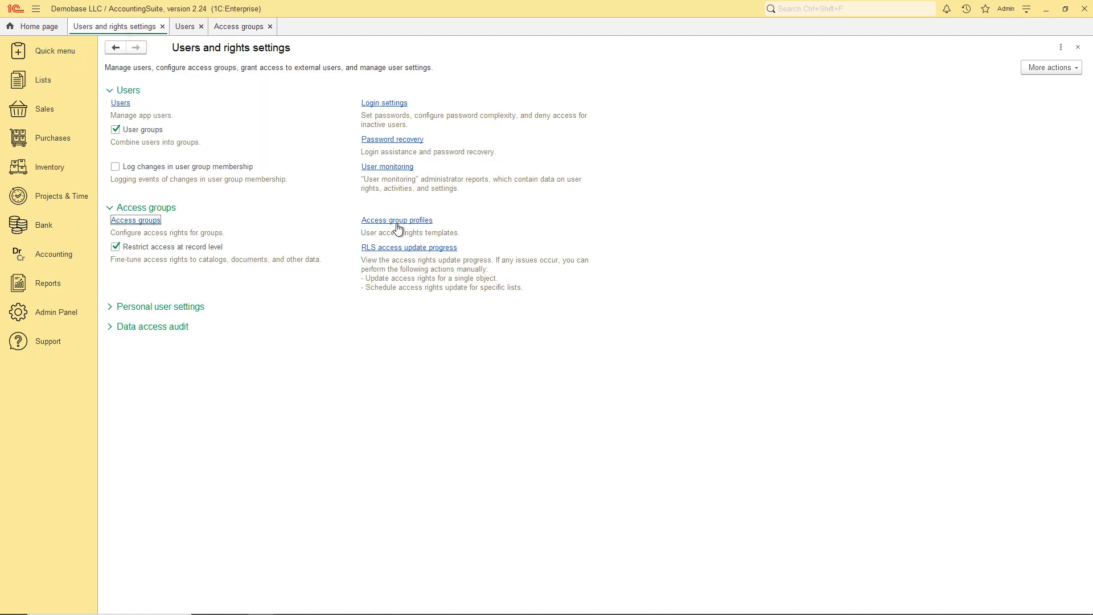
Create 'Profile for video' with add/edit roles for companies, currencies, deposits, chart of accounts and more.
click(391, 223)
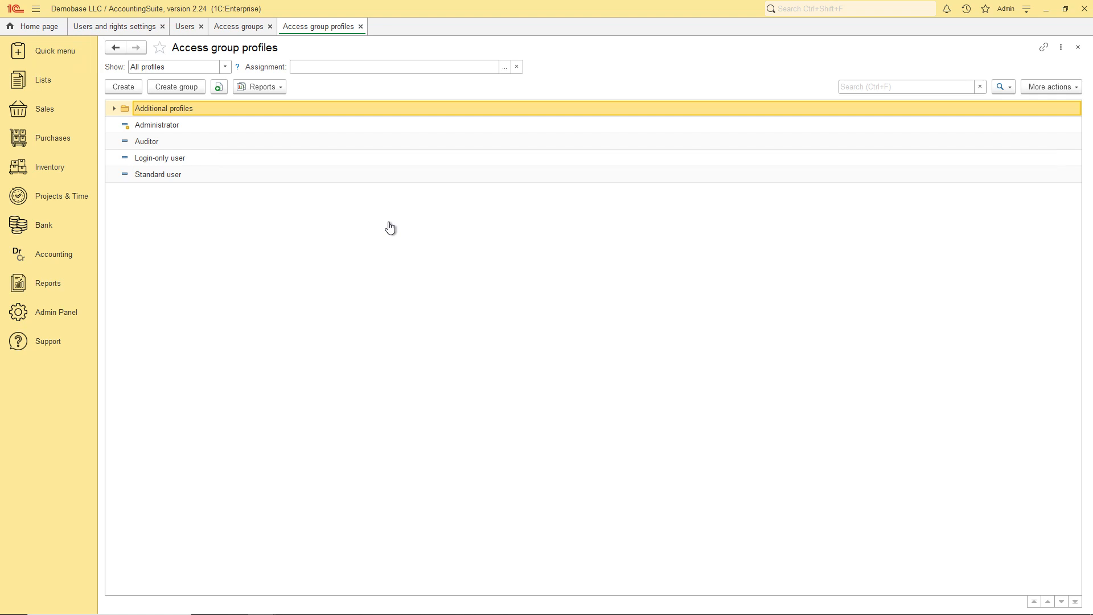
click(126, 88)
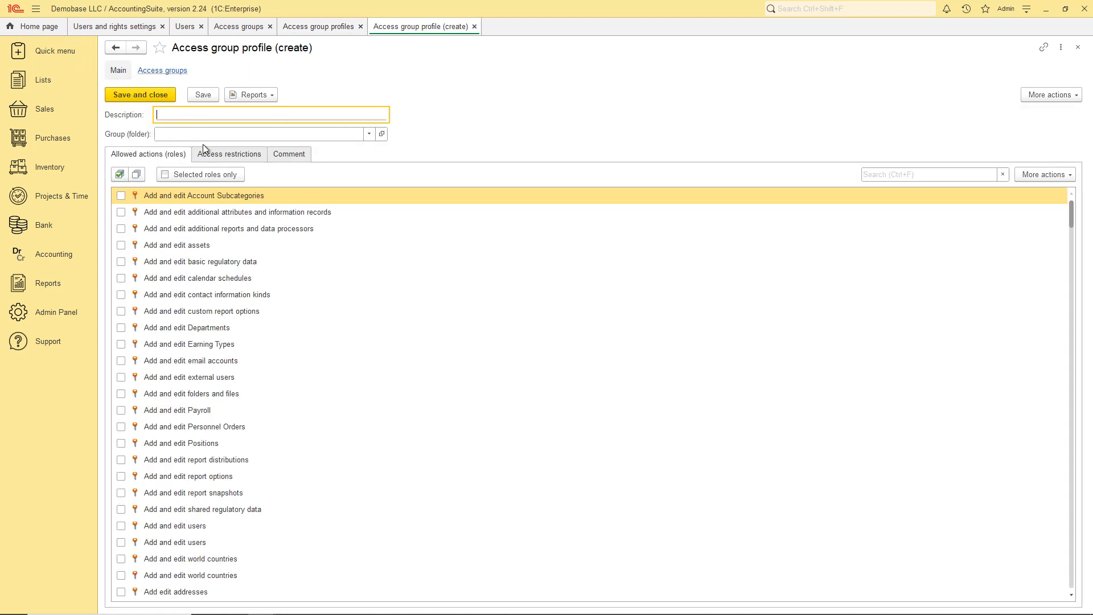
text(Profile for video)
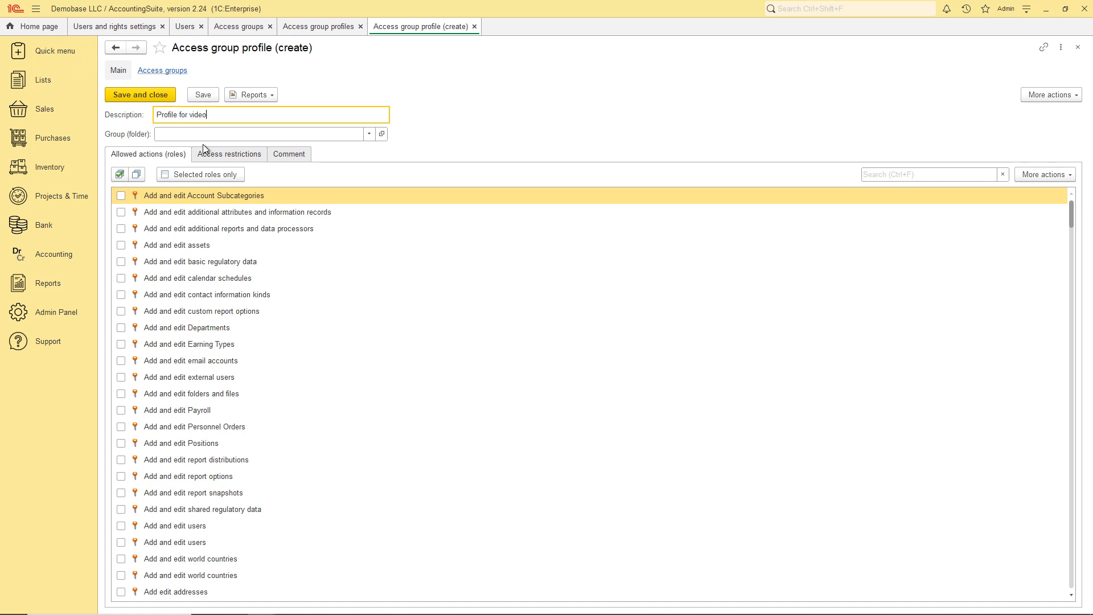
click(121, 195)
click(121, 211)
click(121, 228)
scroll(196, 391, down, 8)
click(120, 427)
click(121, 443)
click(120, 460)
click(121, 476)
click(121, 493)
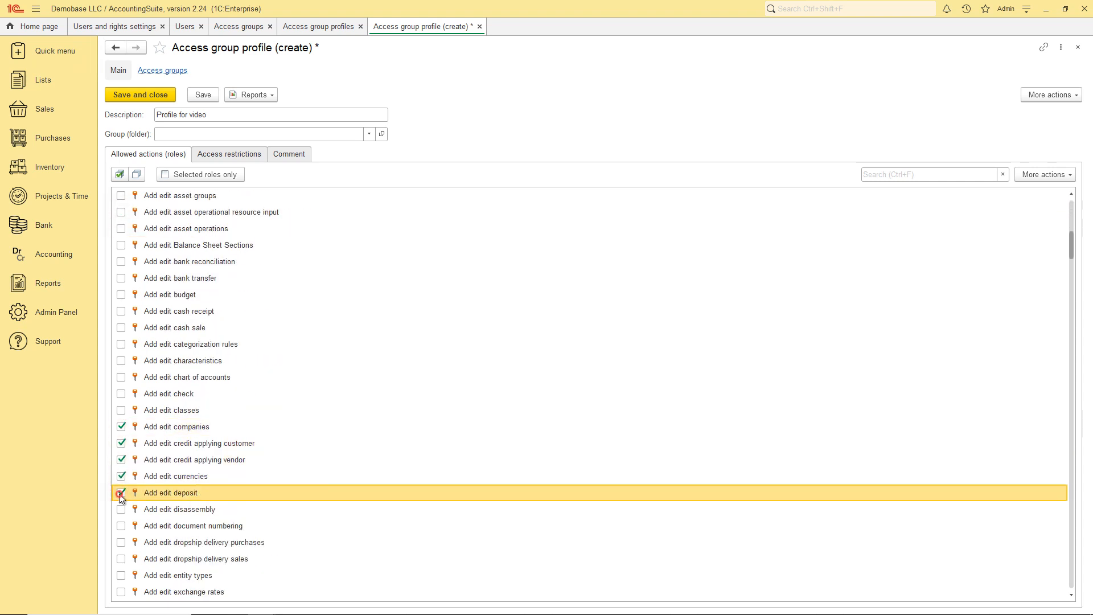
click(121, 377)
Add View roles for active user list and accounting, banking, inventory, lists reports, then save.
click(874, 175)
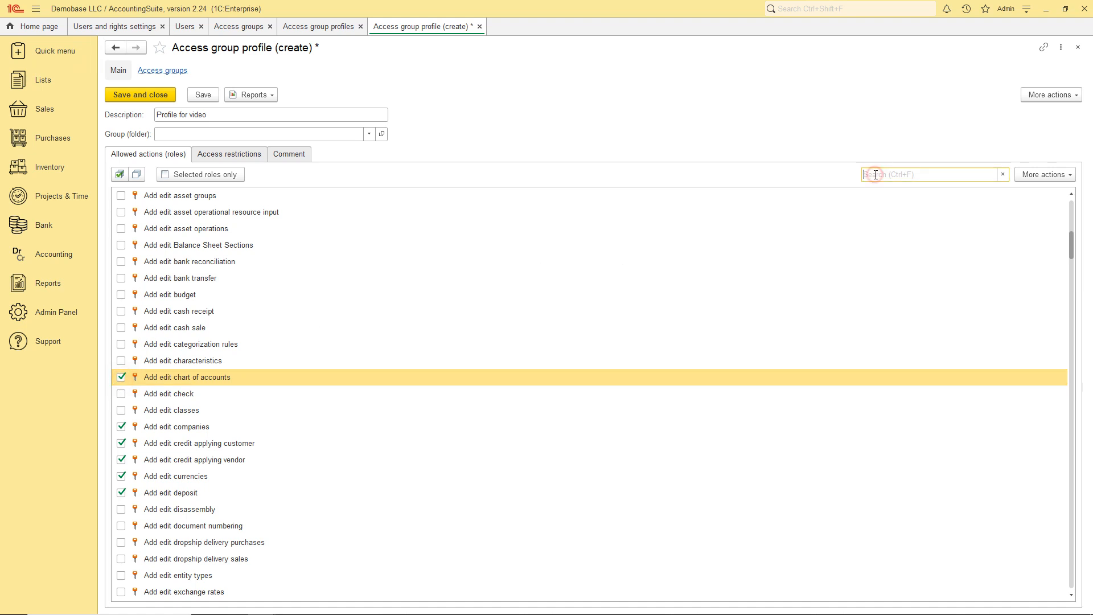
text(view)
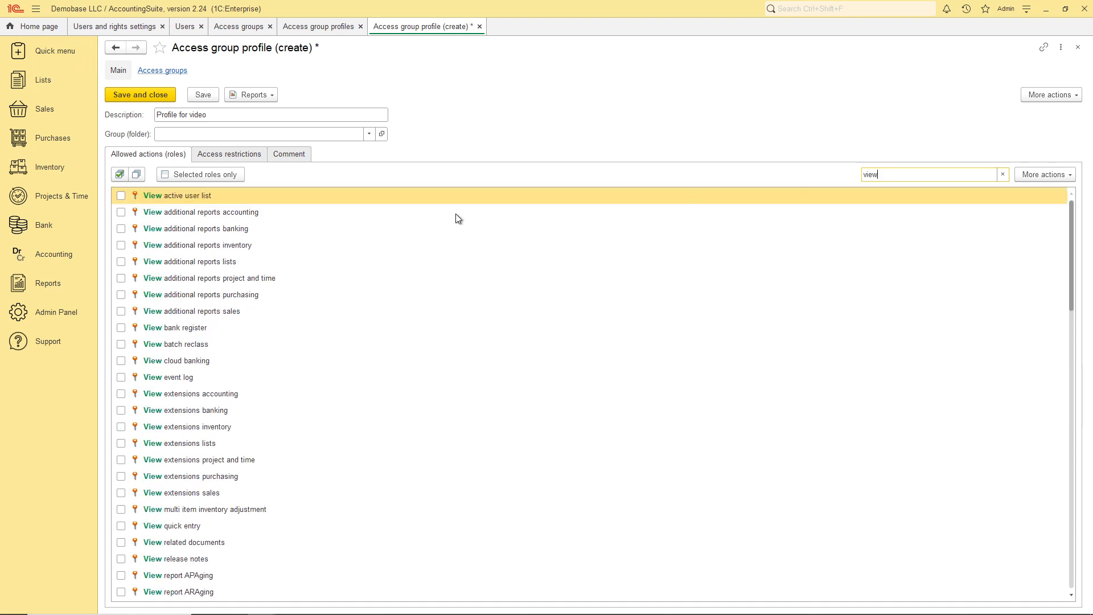
click(121, 195)
click(121, 212)
click(120, 228)
click(121, 245)
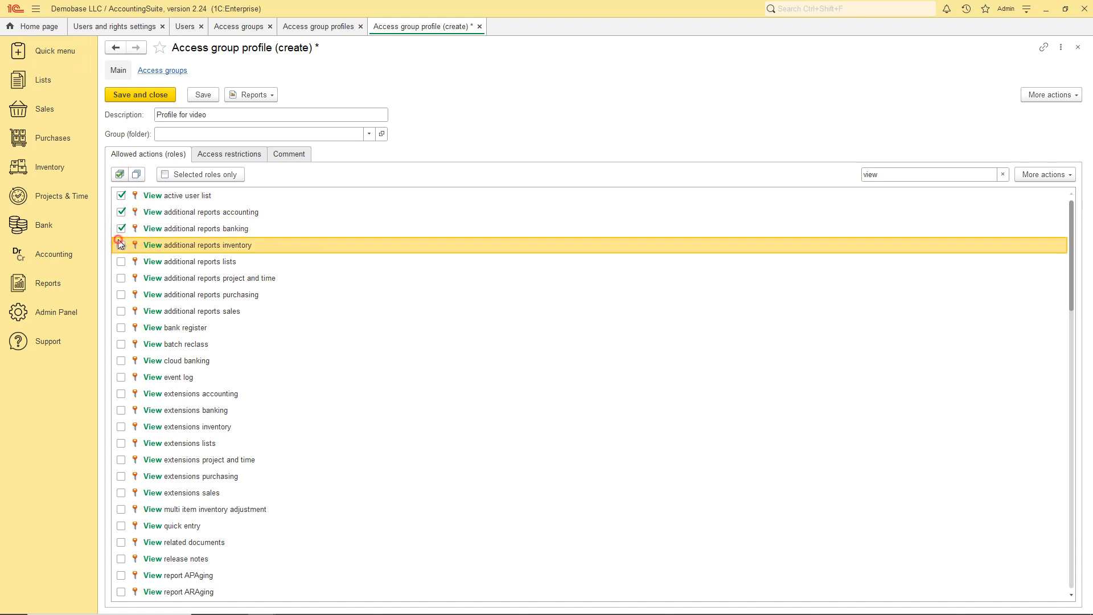
click(121, 262)
click(161, 94)
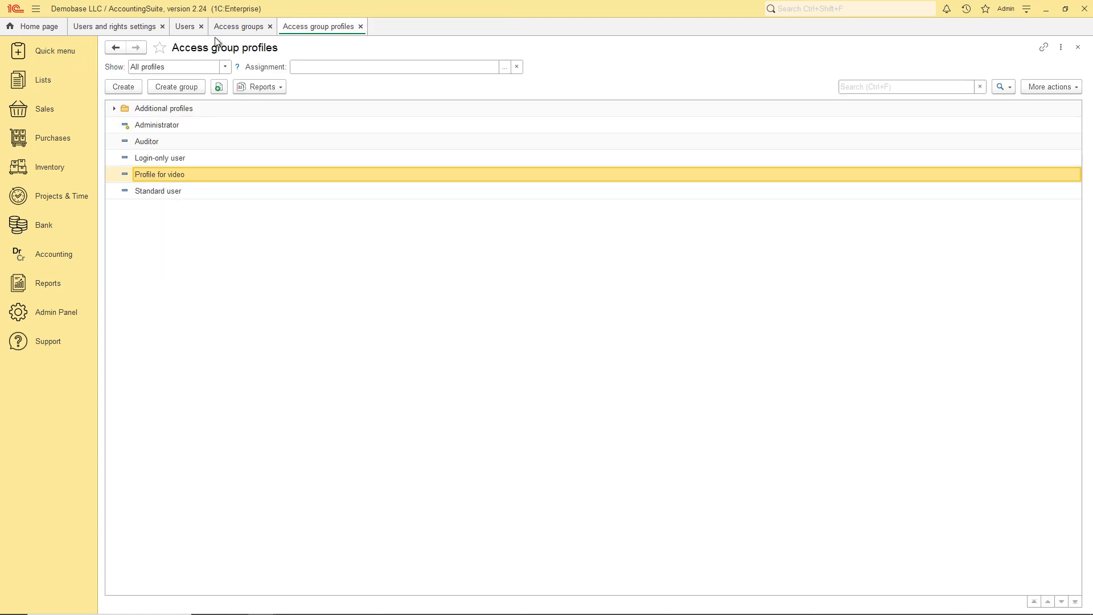
Create access group 'Group for video' using Profile for video, with the Group for video user group as members.
click(233, 26)
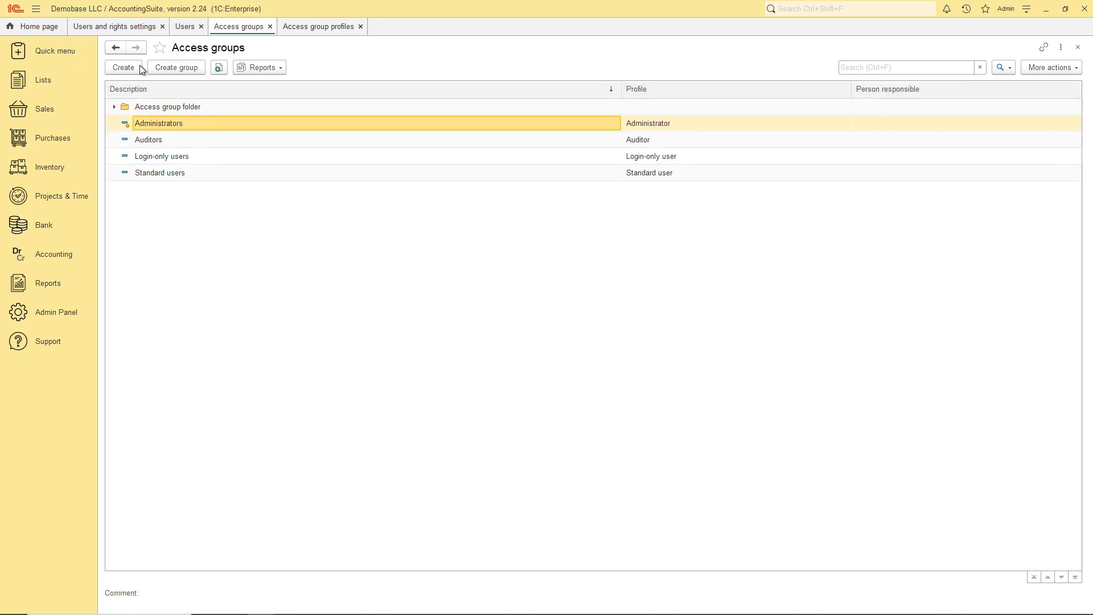
click(122, 68)
text(G)
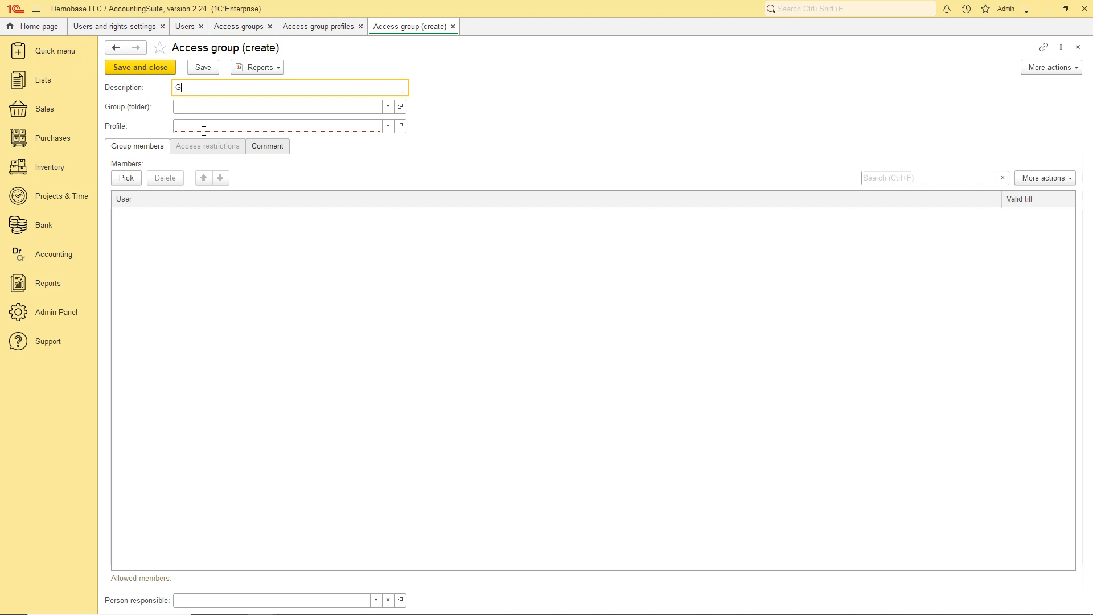
text(roup for video)
click(204, 131)
click(199, 246)
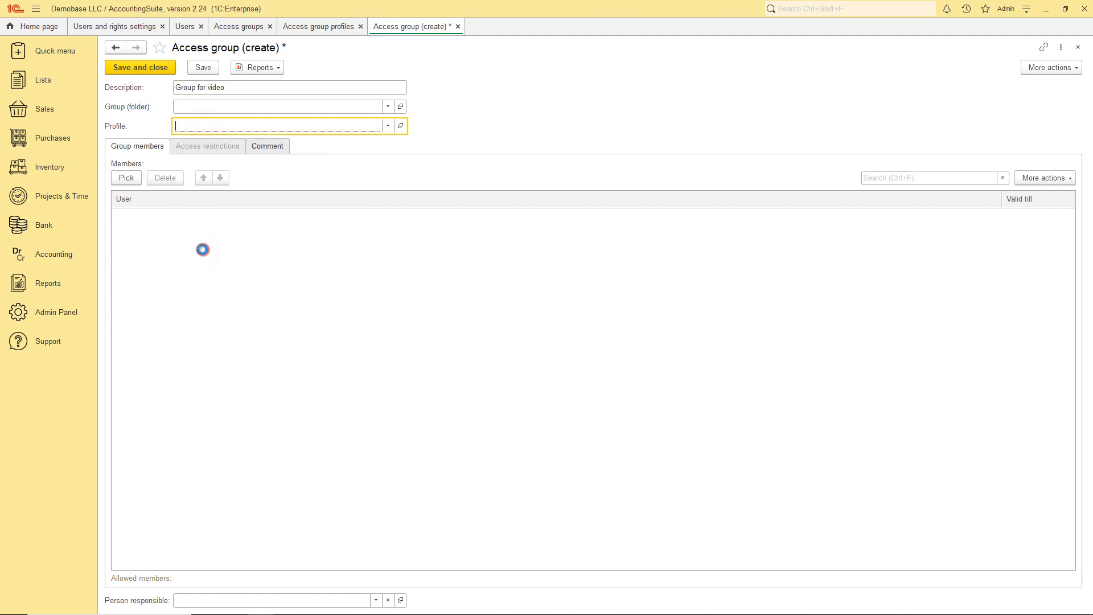
click(397, 319)
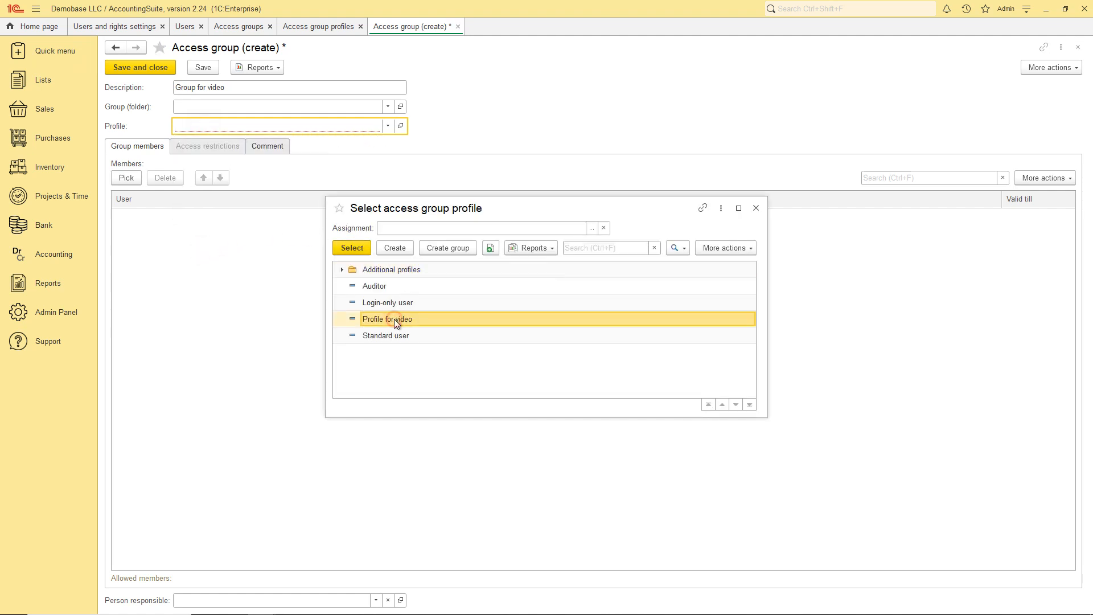
click(126, 178)
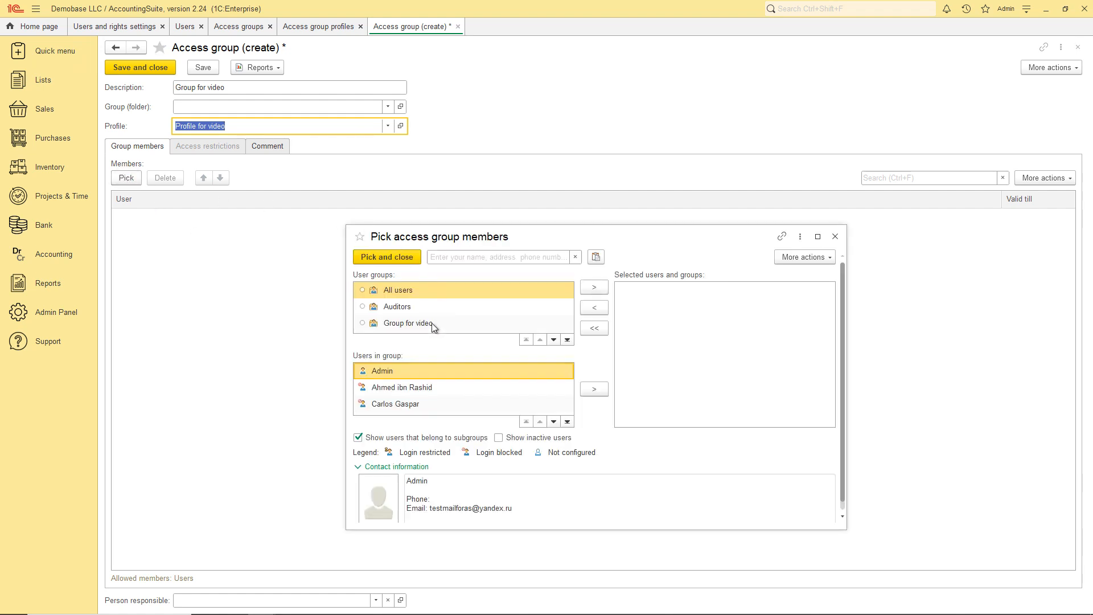
click(433, 323)
click(594, 287)
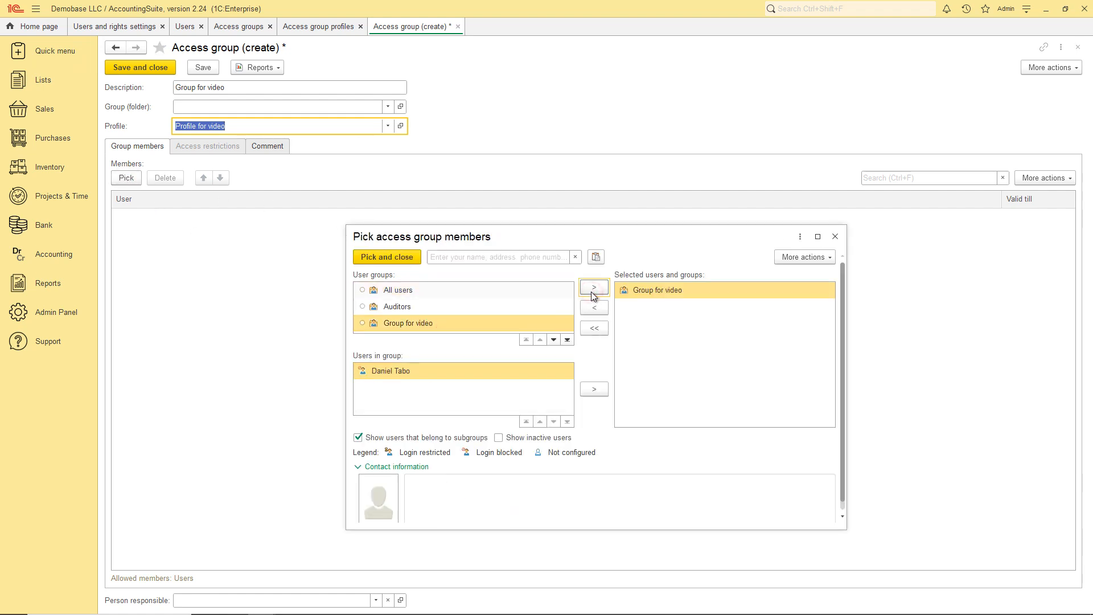
click(401, 258)
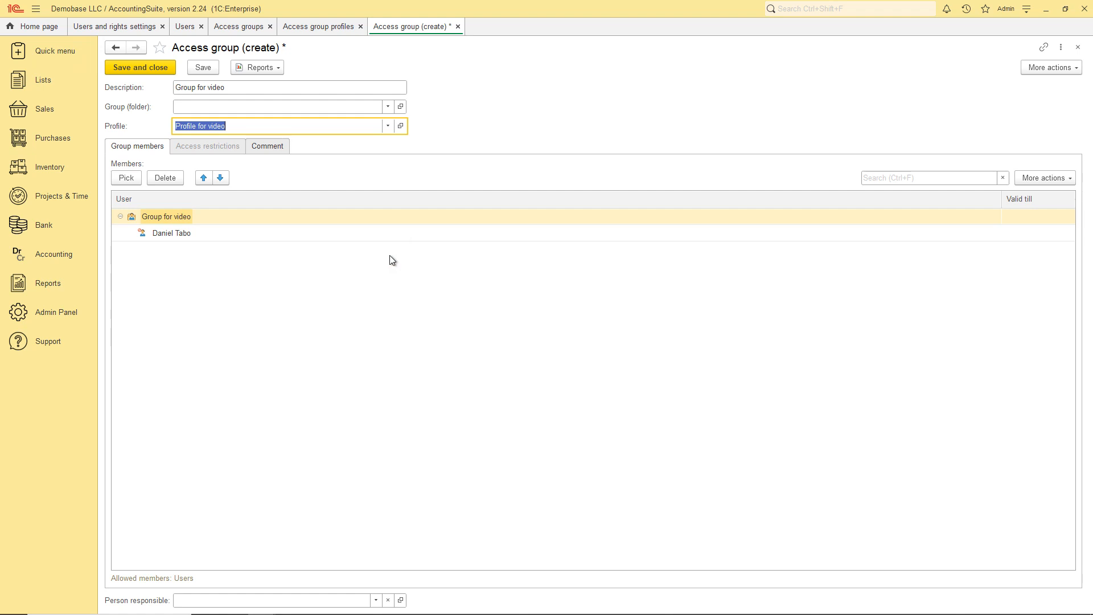
click(158, 72)
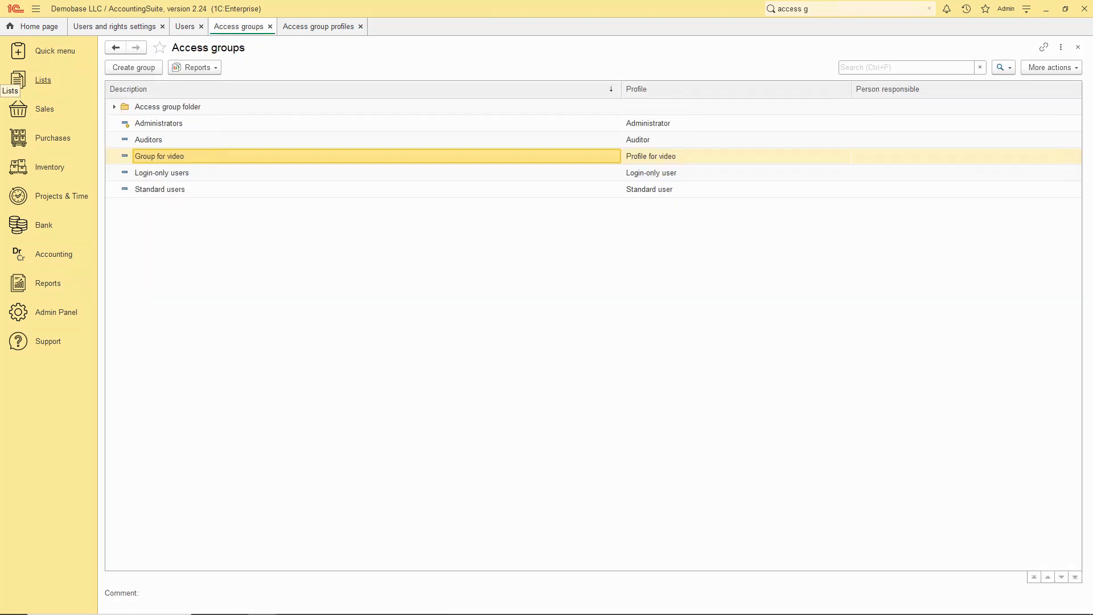
Add the Group for video user group to the Login-only users access group and save.
double_click(171, 177)
click(127, 177)
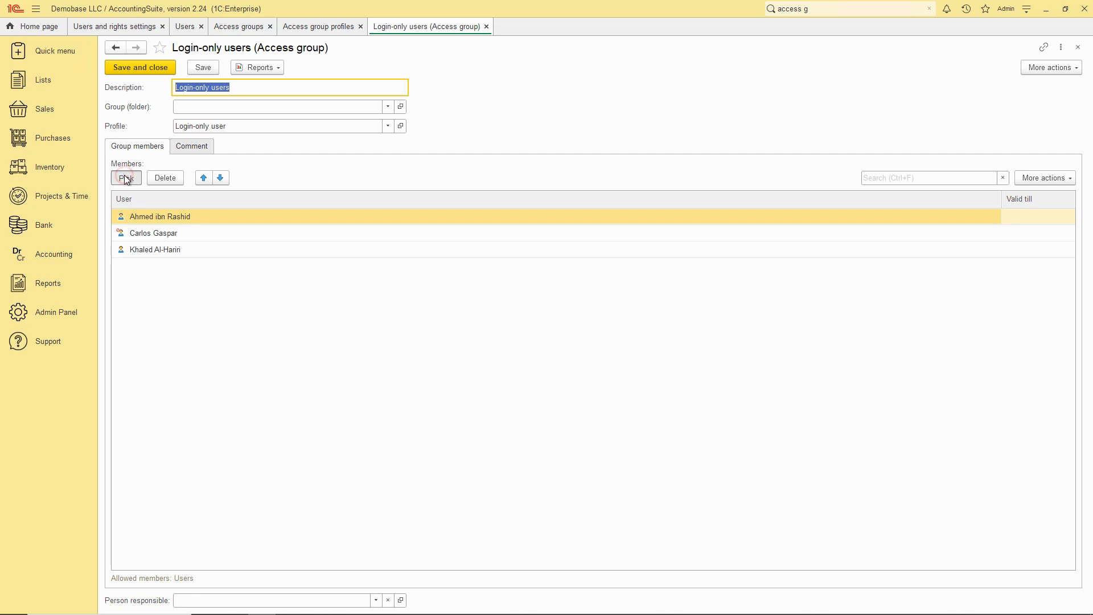
click(425, 323)
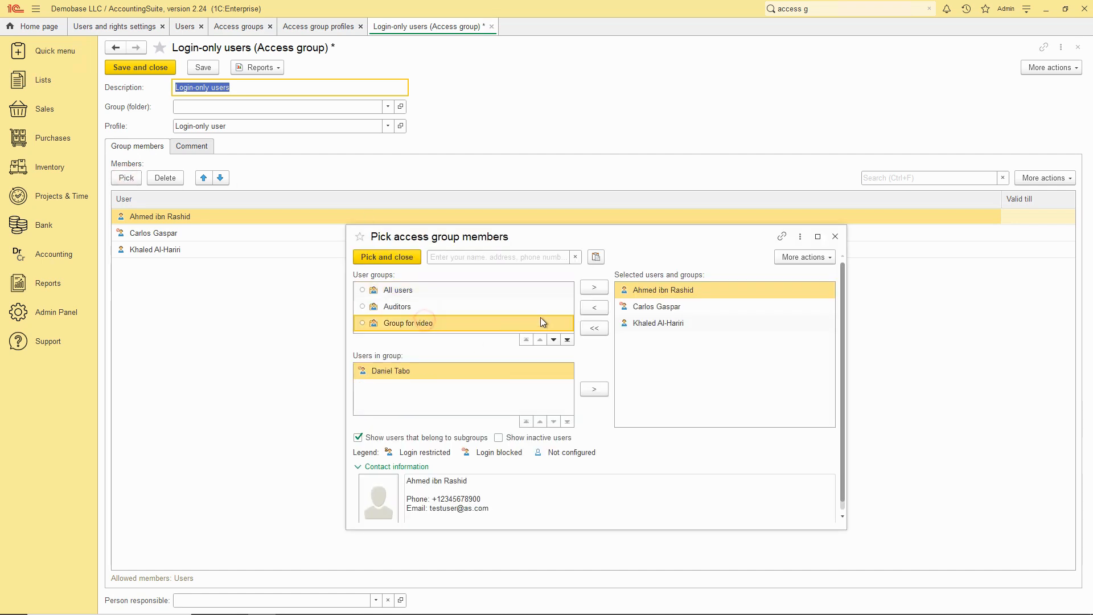
click(594, 287)
click(373, 256)
click(147, 68)
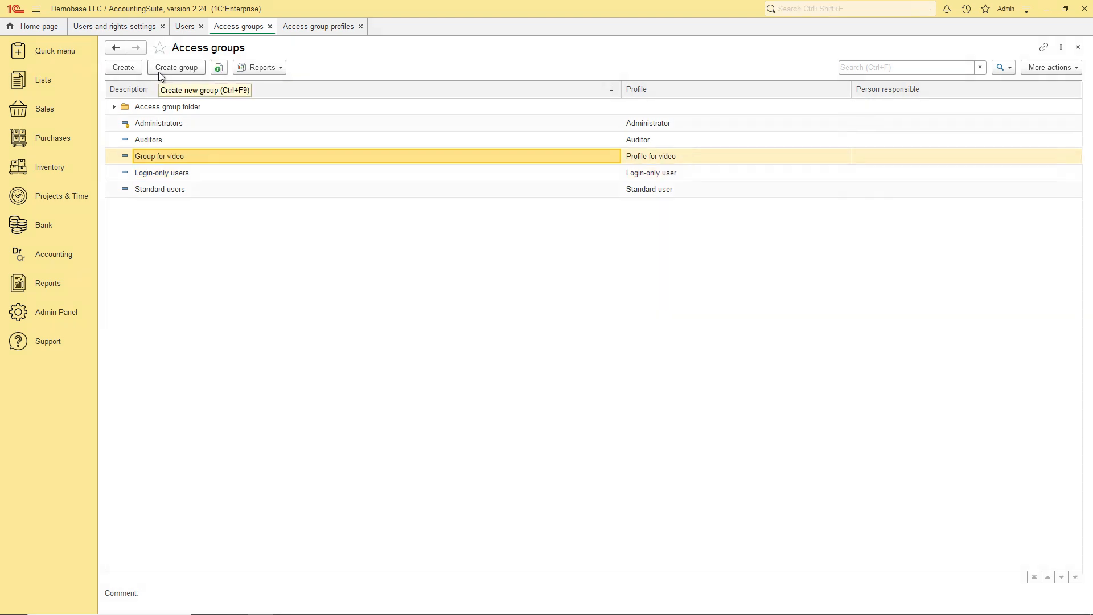
Expand Personal user settings and preview the Copy settings and Clear settings forms without changes.
click(121, 29)
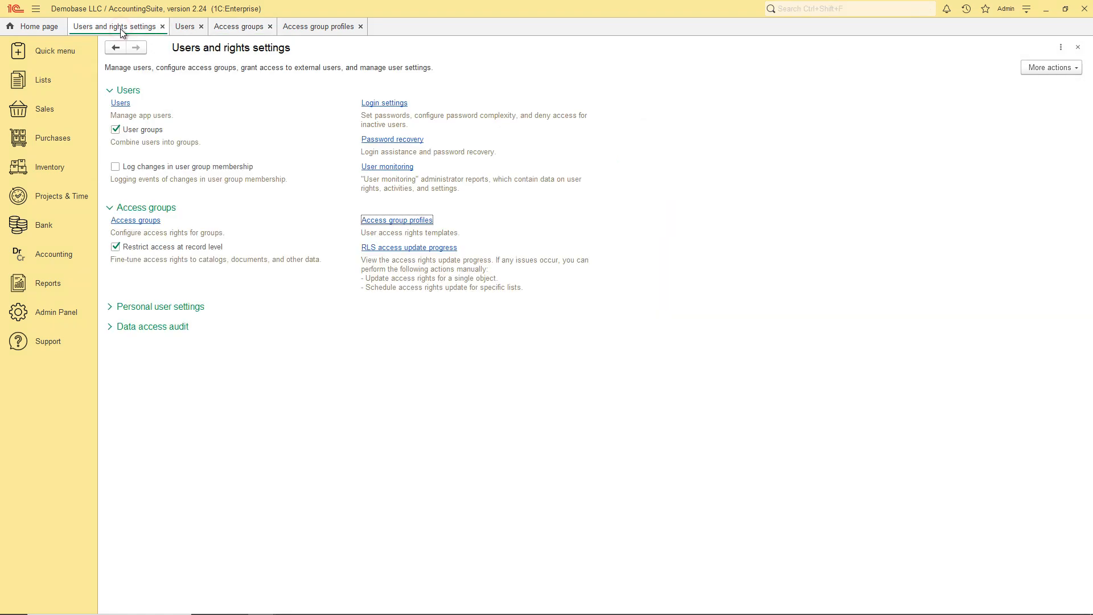
click(114, 308)
click(133, 321)
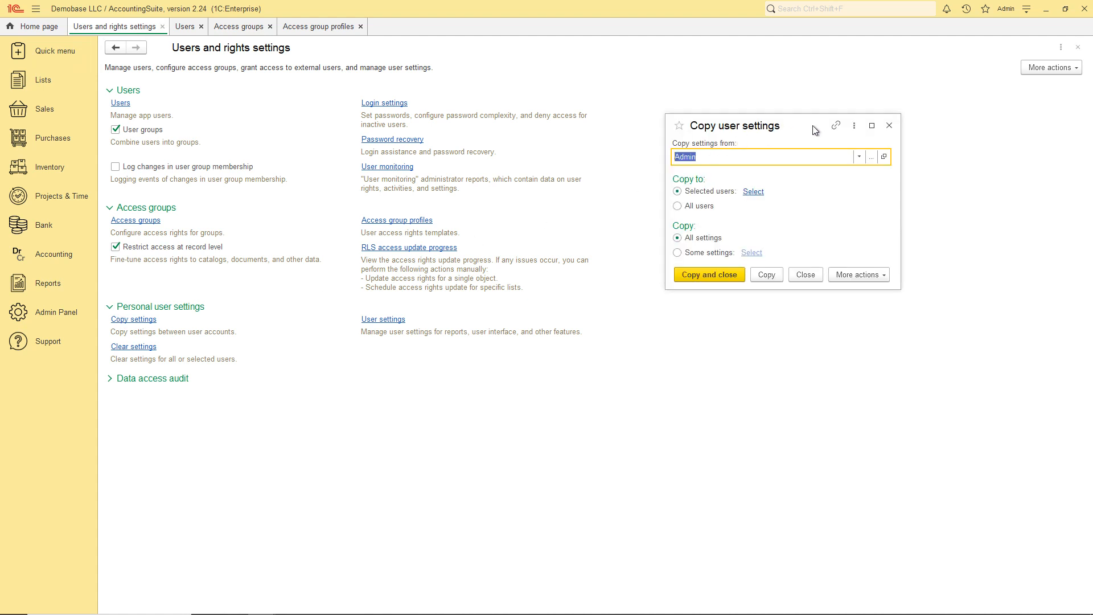
click(889, 126)
click(134, 347)
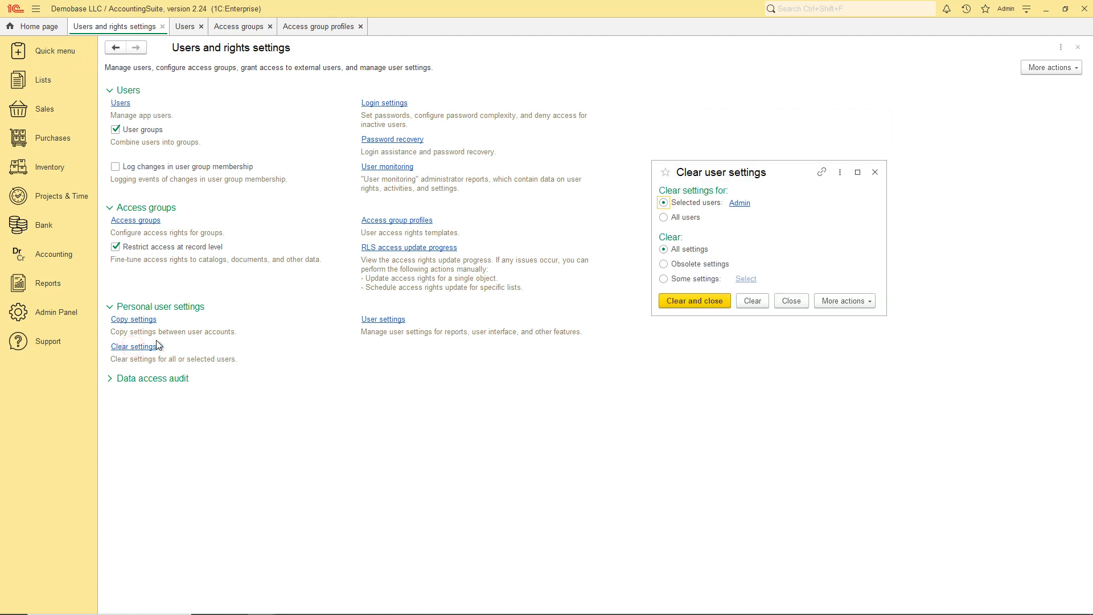
click(876, 172)
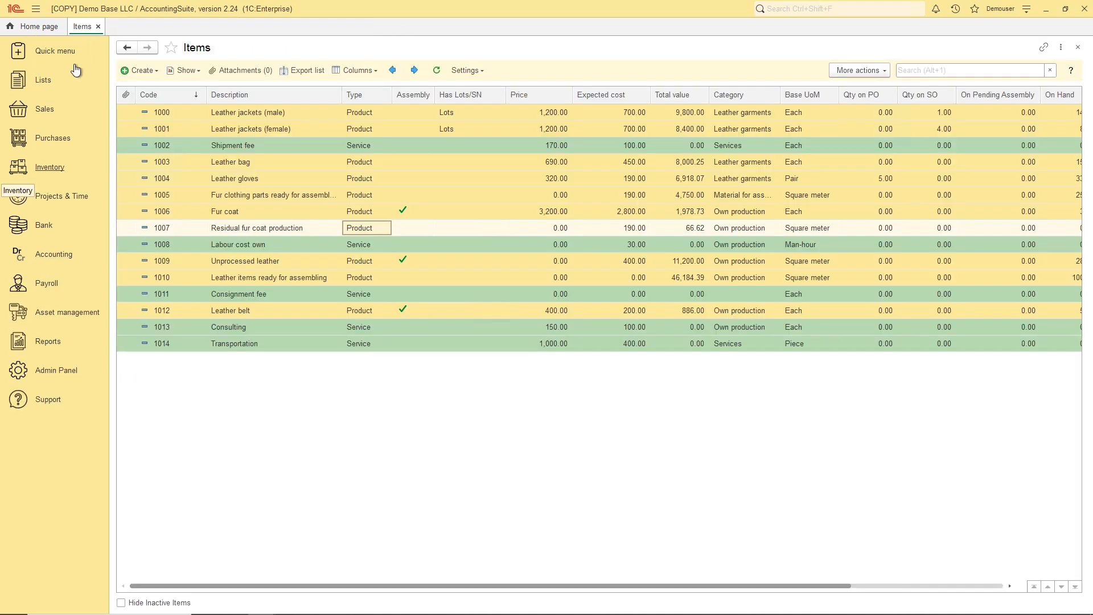
Select the Shipment fee and Leather jackets (female) rows and preview the Items list settings options.
click(360, 146)
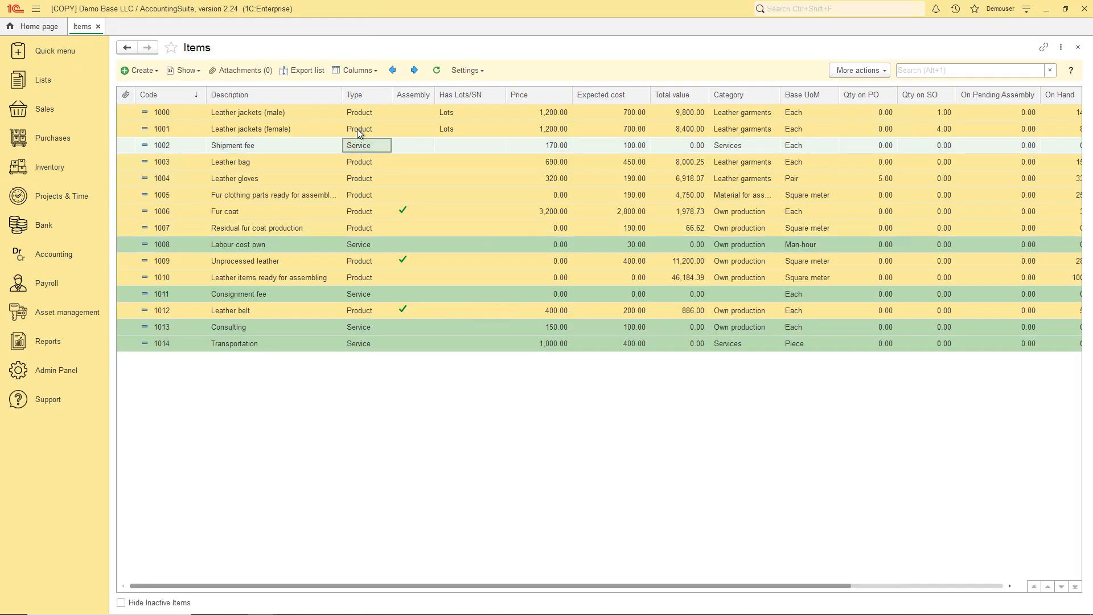
click(357, 130)
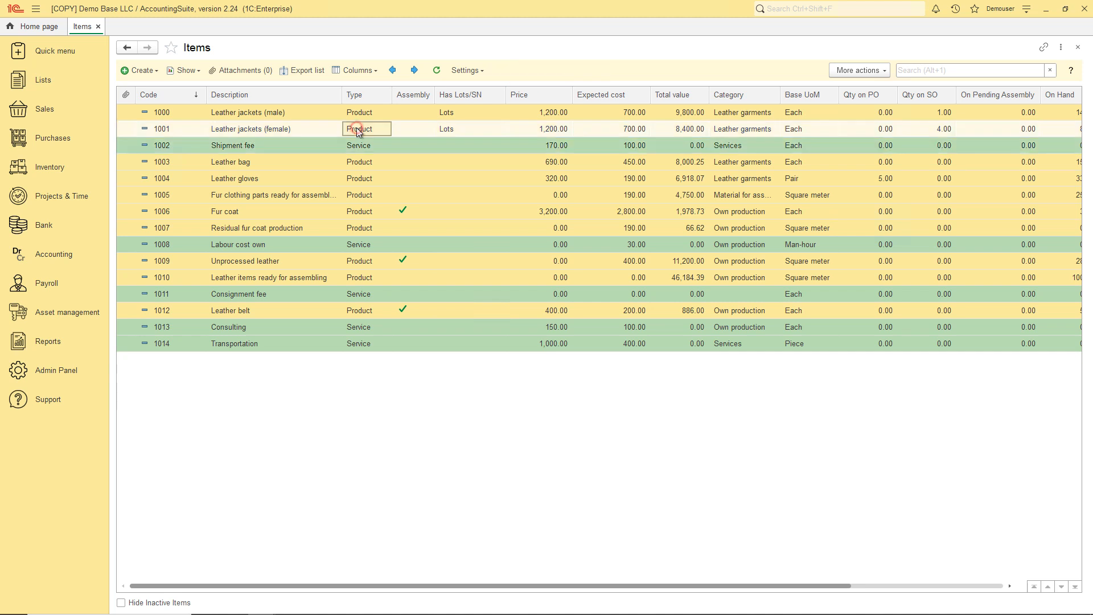
click(478, 71)
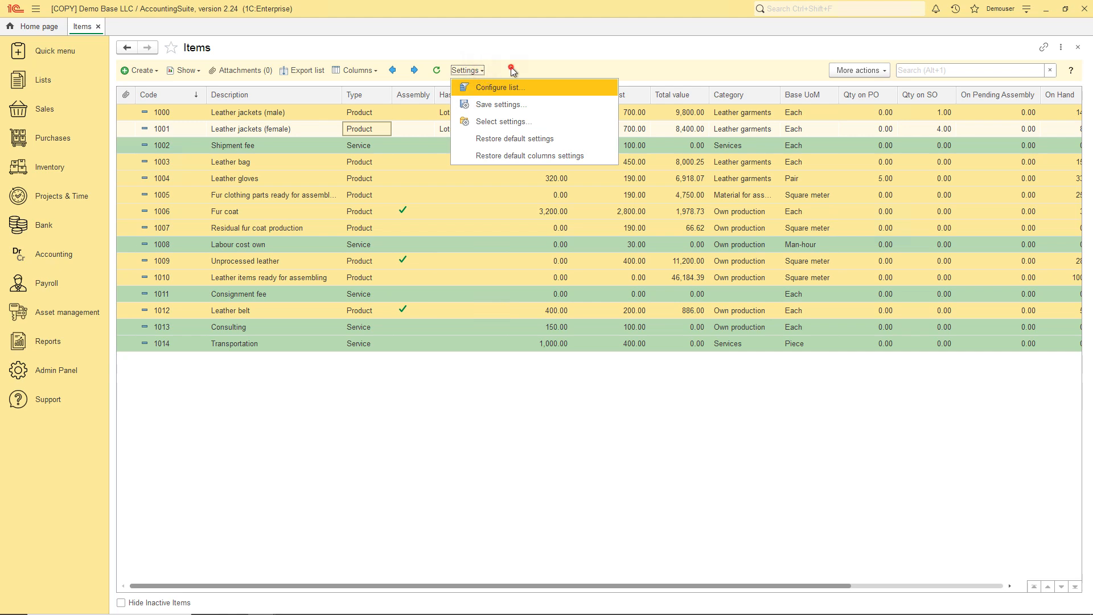
click(506, 71)
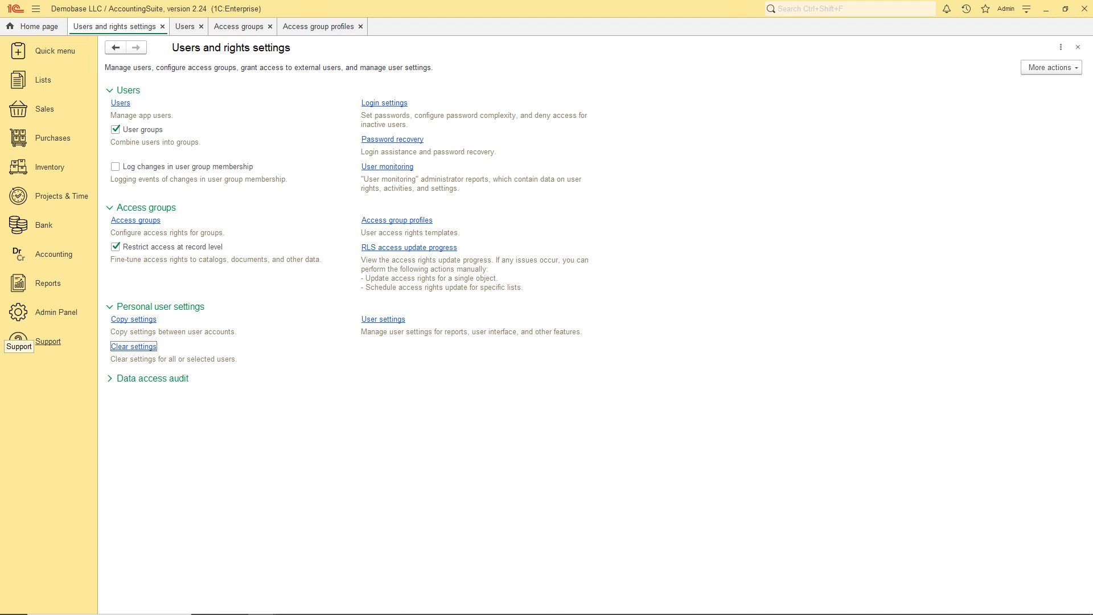
Copy only the administrator's Items settings, found by searching 'item', to the Group for video user.
click(135, 319)
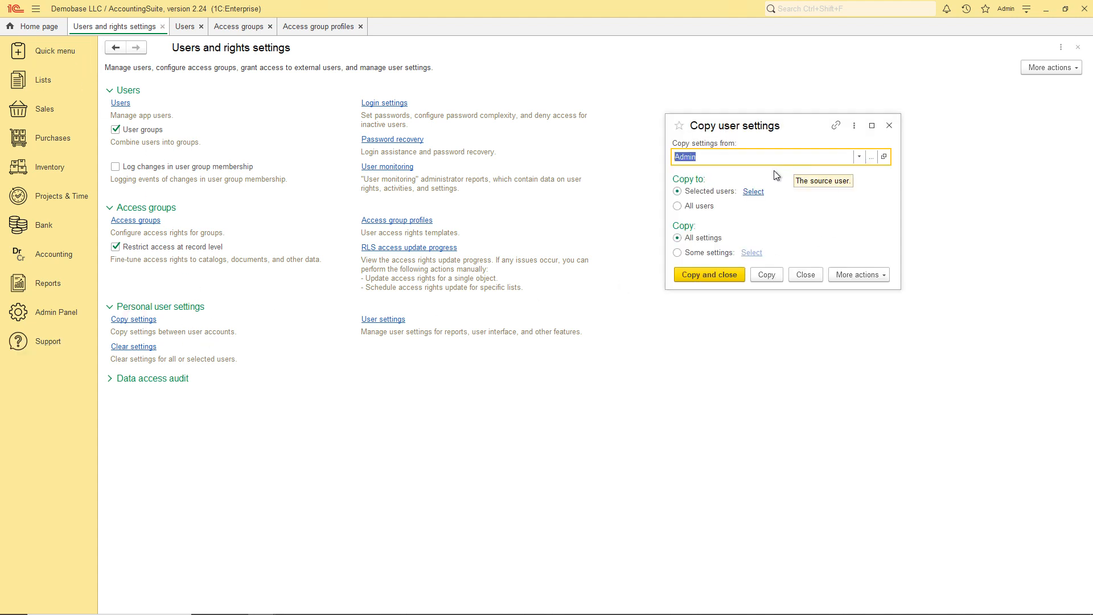
click(753, 192)
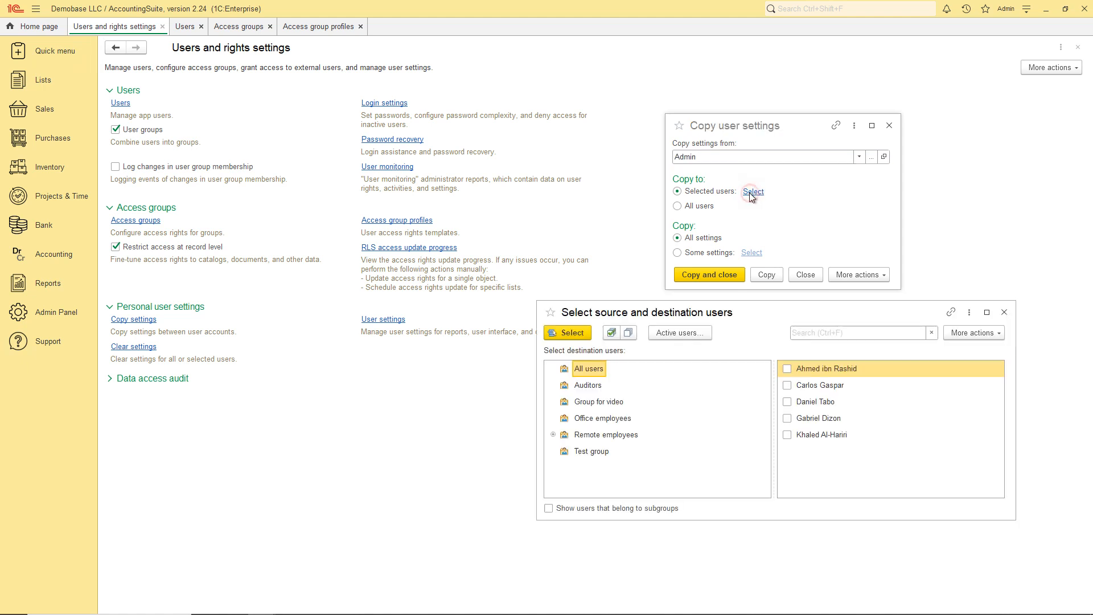
click(606, 401)
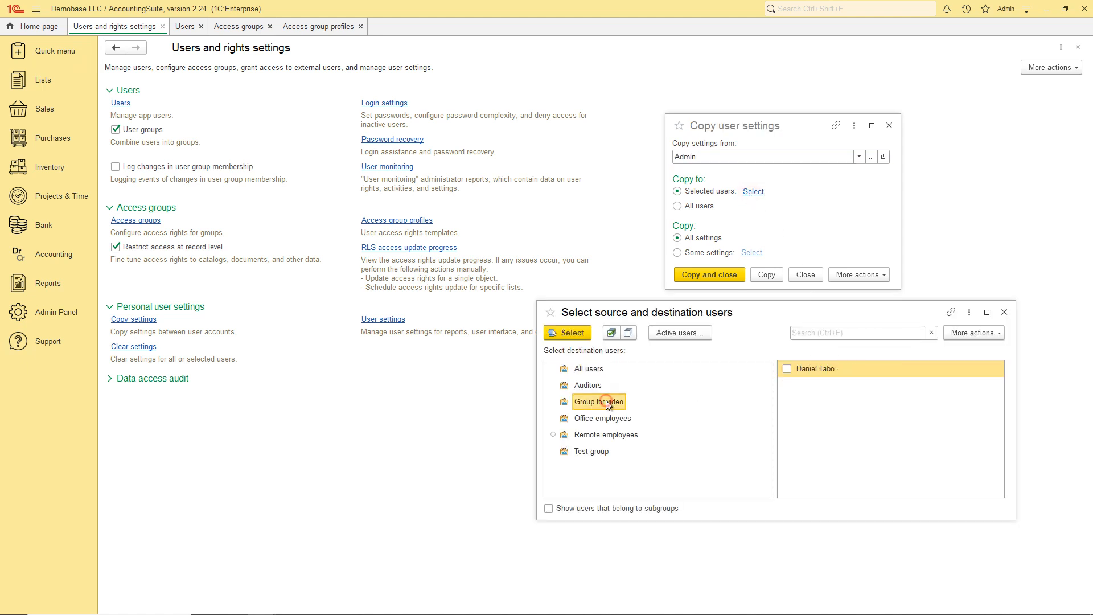
click(790, 373)
click(568, 332)
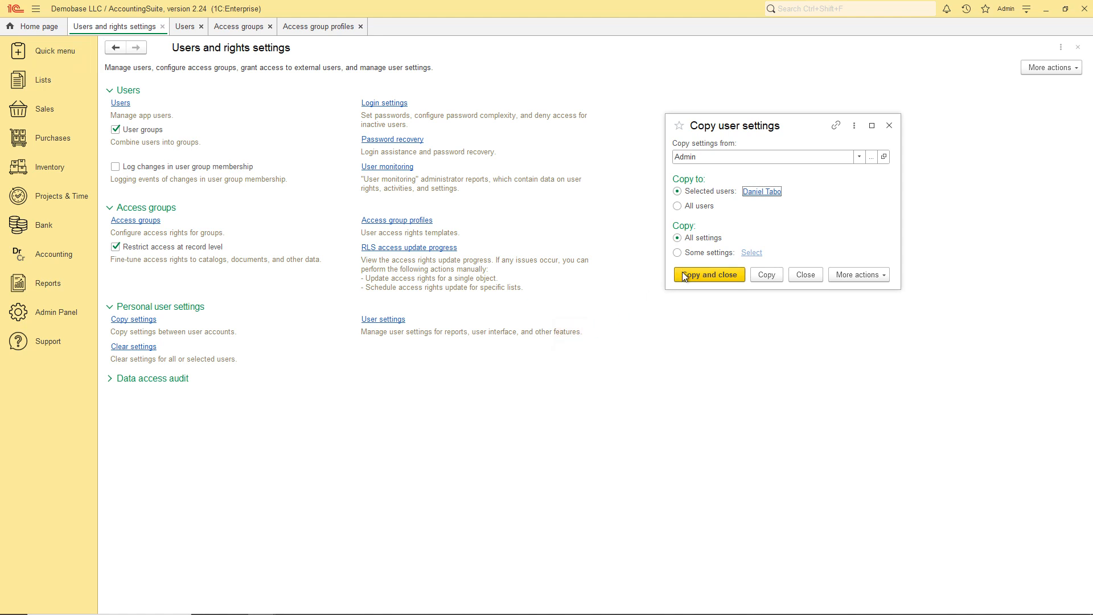
click(677, 253)
click(751, 252)
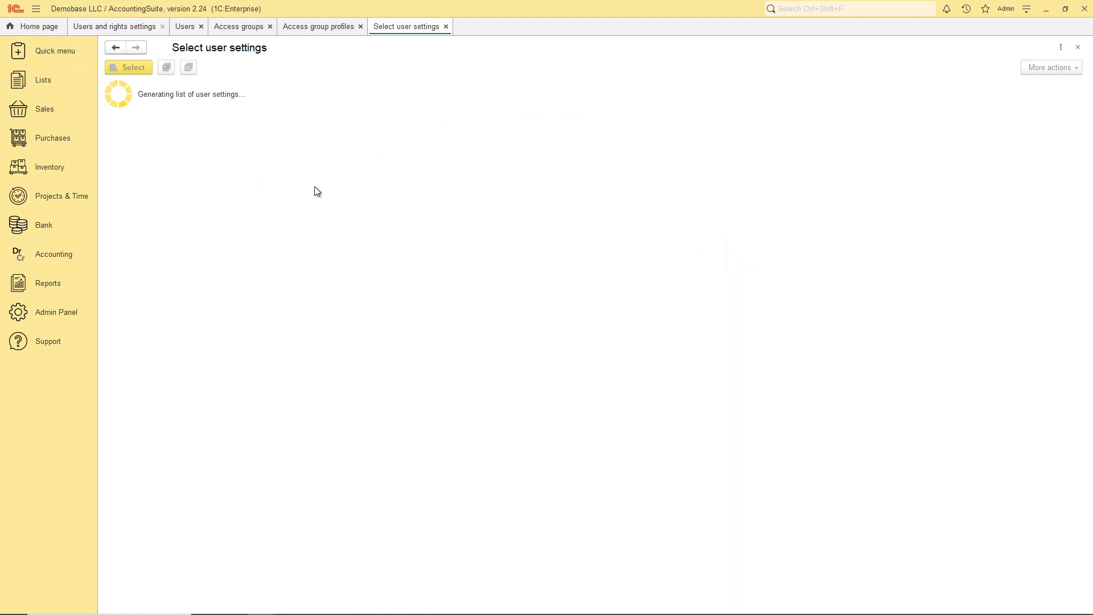
text(item)
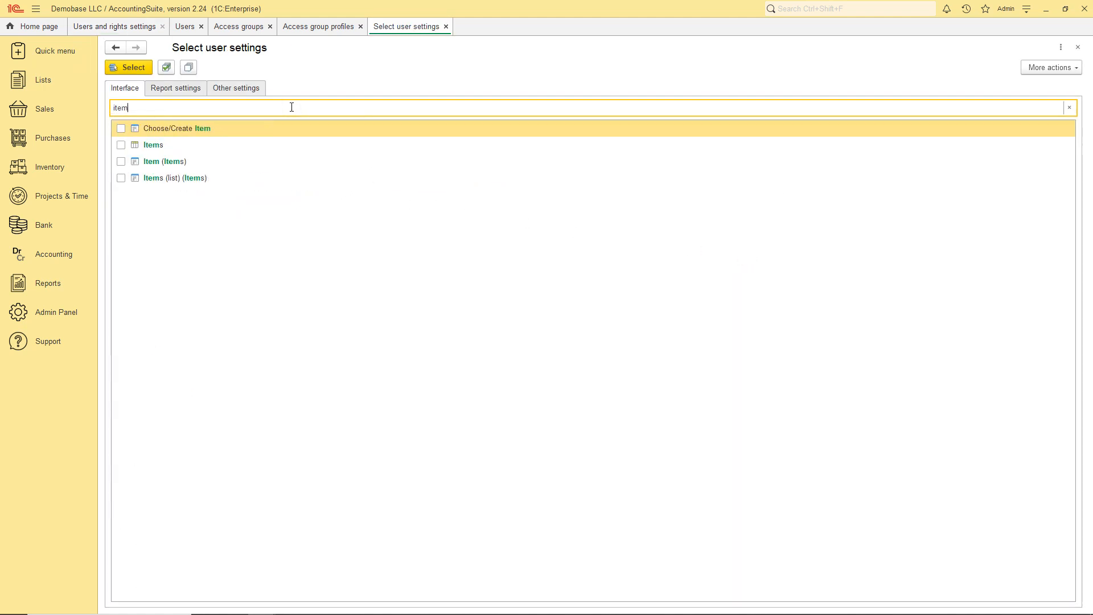
click(121, 145)
click(130, 68)
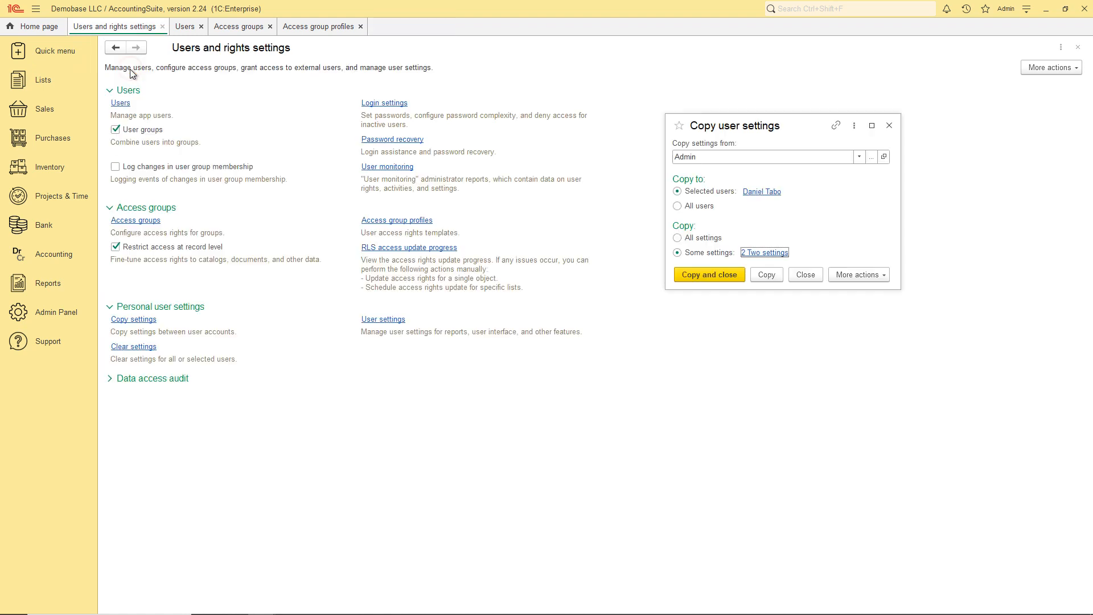
click(723, 272)
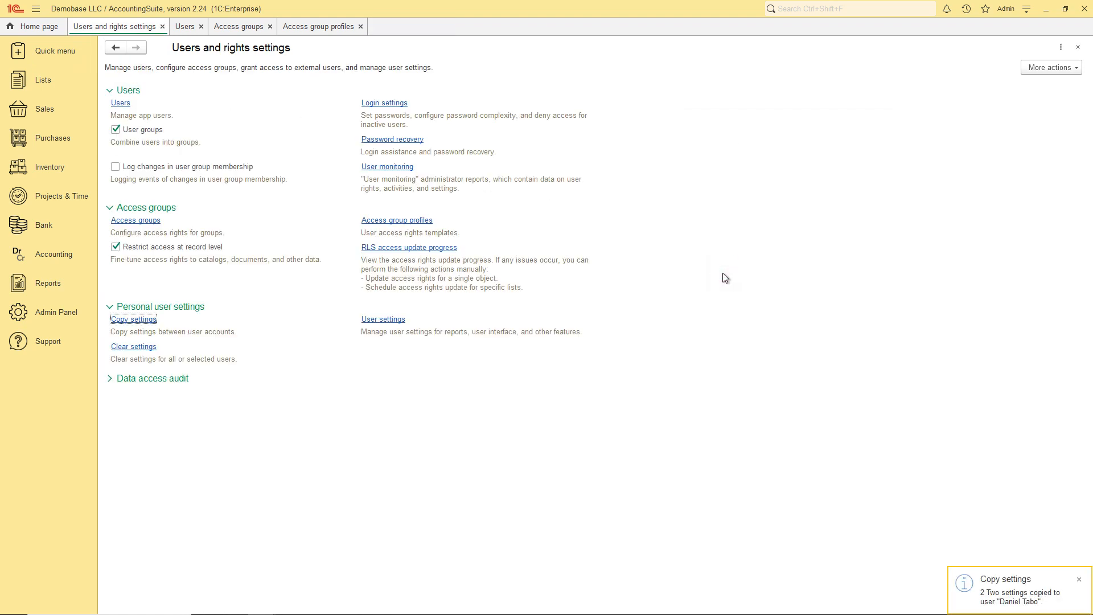